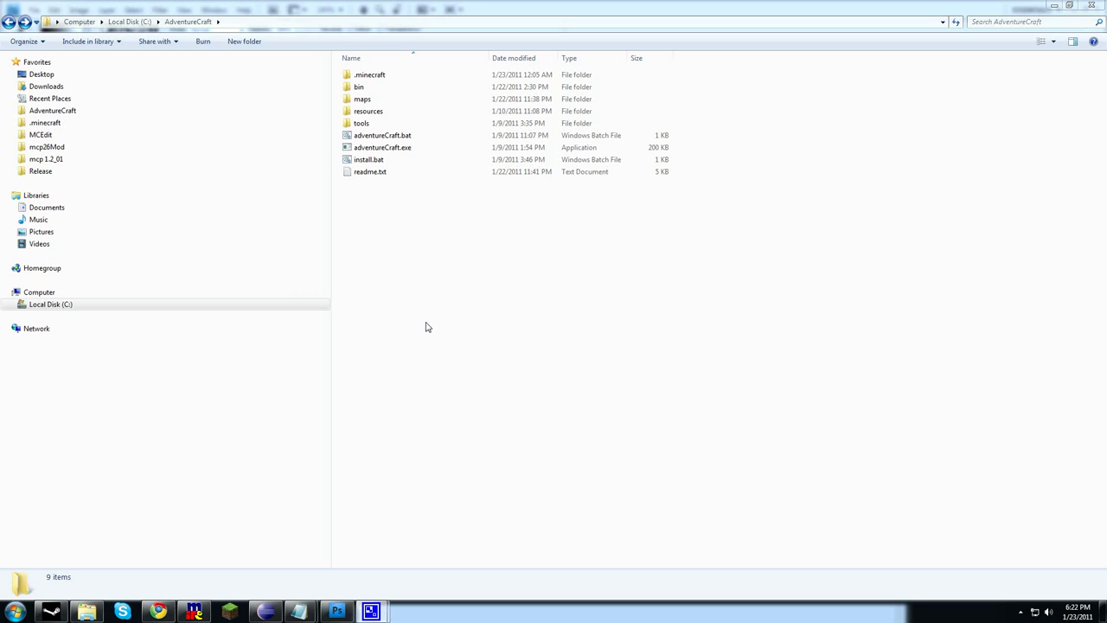
Launch adventureCraft.exe and start the Mayan Temple map in the first empty singleplayer world slot
{"action": "double_click", "coordinate": [430, 149]}
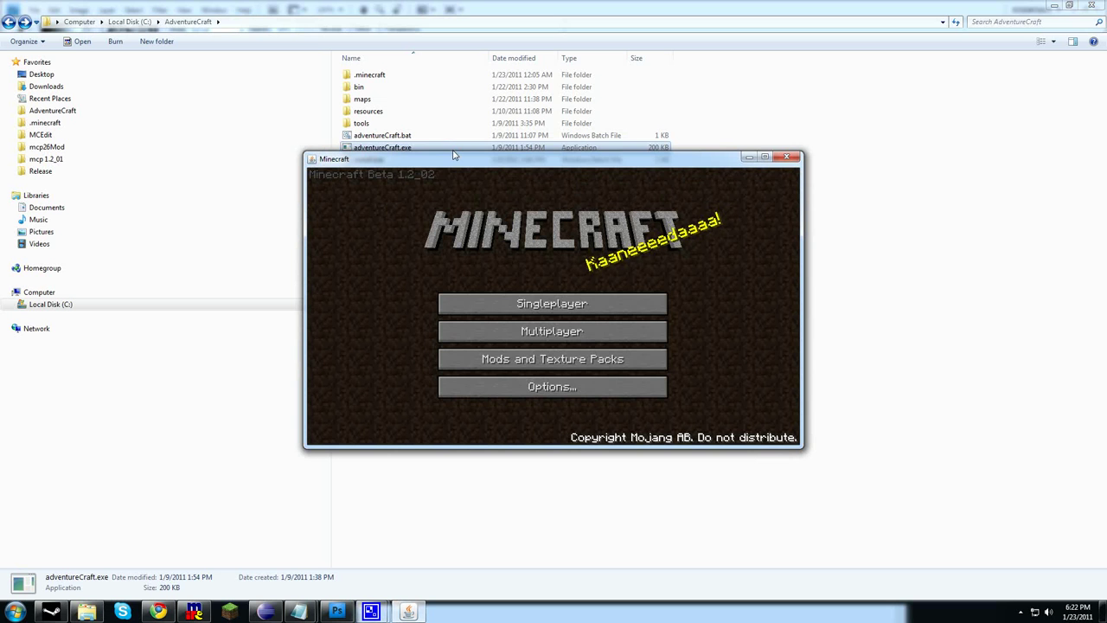
{"action": "left_click", "coordinate": [562, 303]}
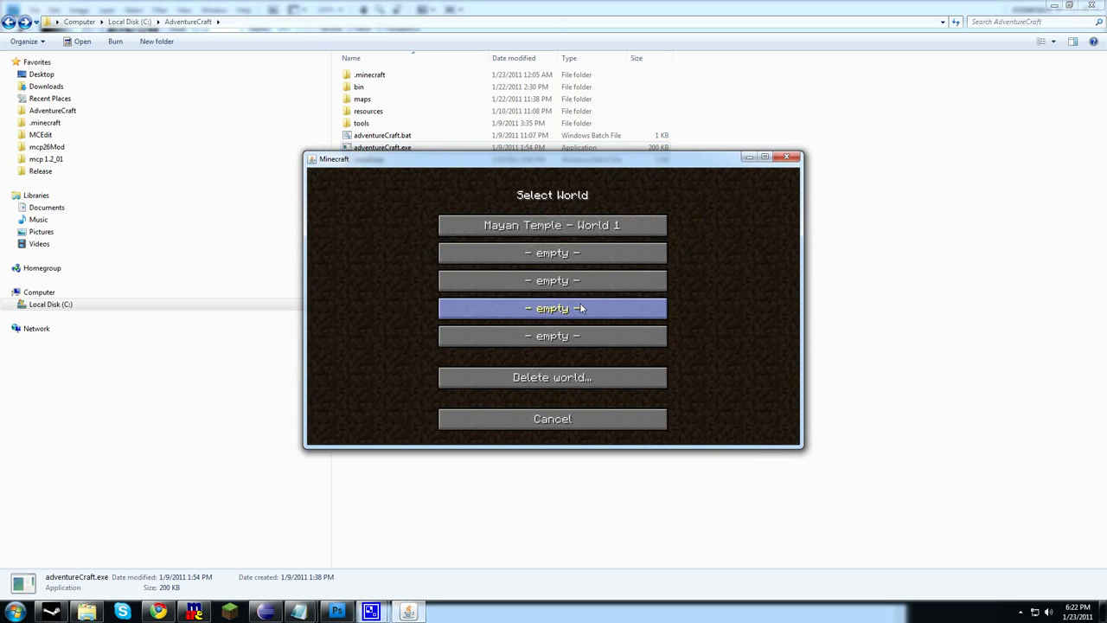
{"action": "left_click", "coordinate": [562, 252]}
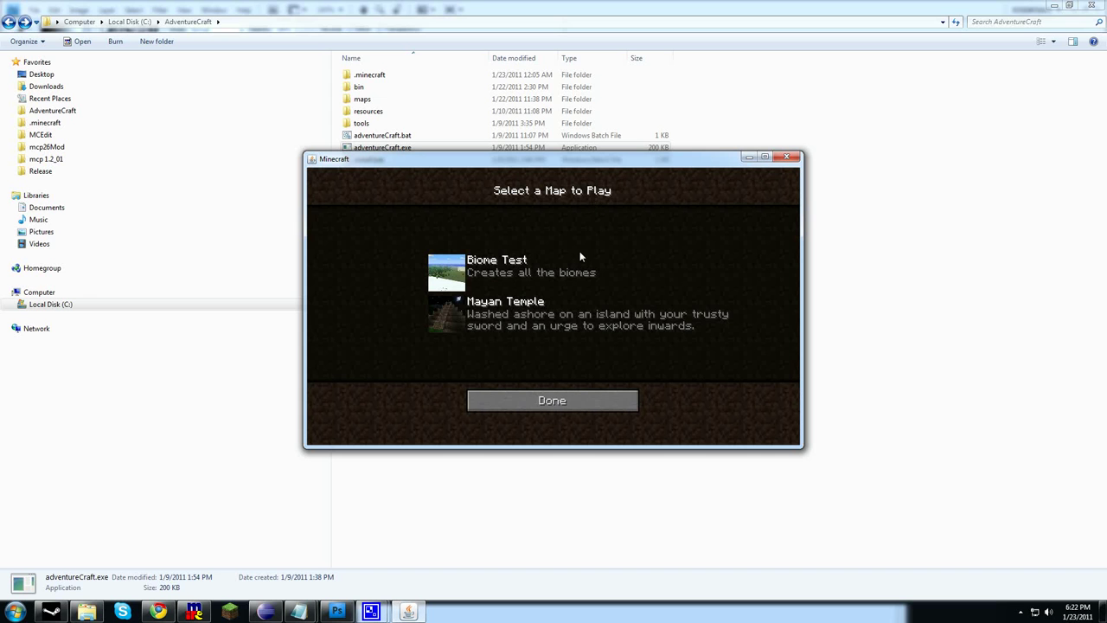
{"action": "left_click", "coordinate": [521, 300]}
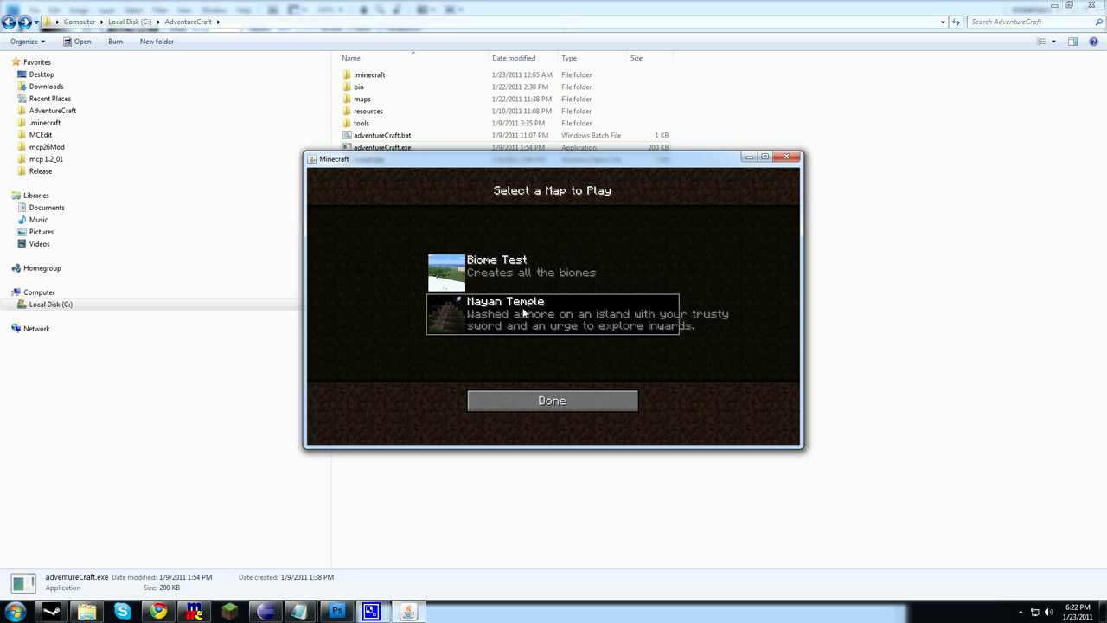
{"action": "left_click", "coordinate": [589, 399]}
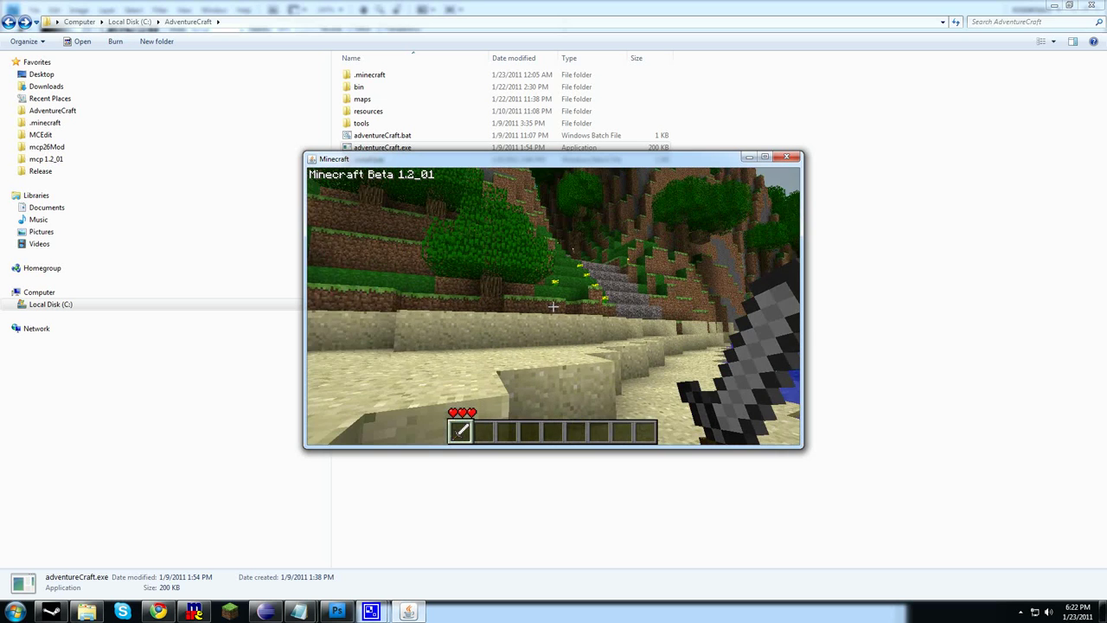
Pause the Mayan Temple game and close the Minecraft window to return to the AdventureCraft folder
{"action": "key", "text": "Escape"}
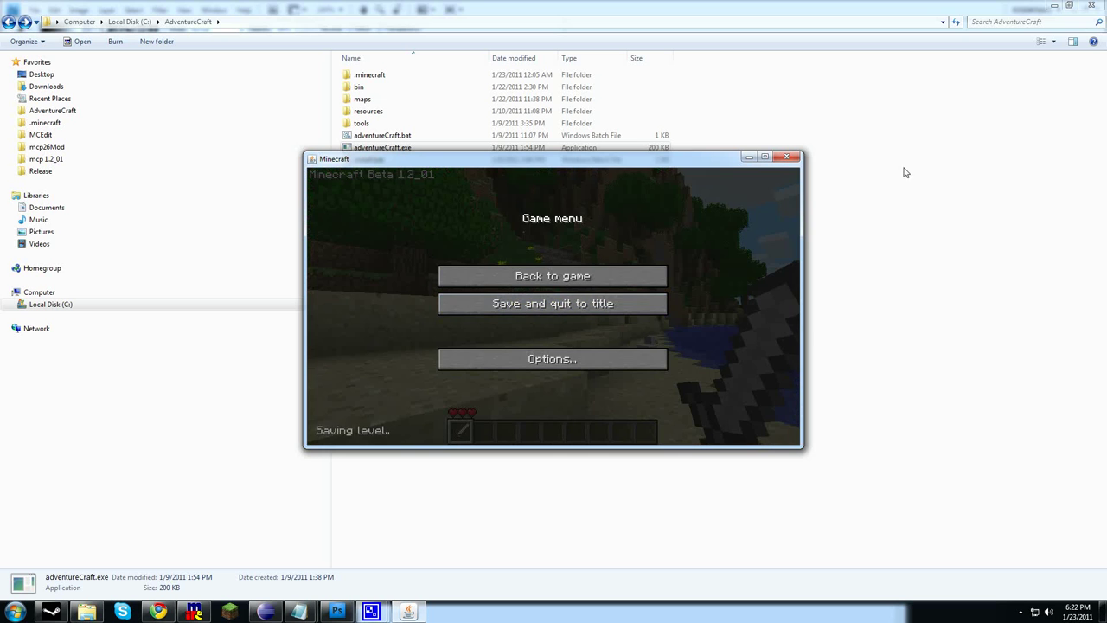
{"action": "left_click", "coordinate": [786, 156]}
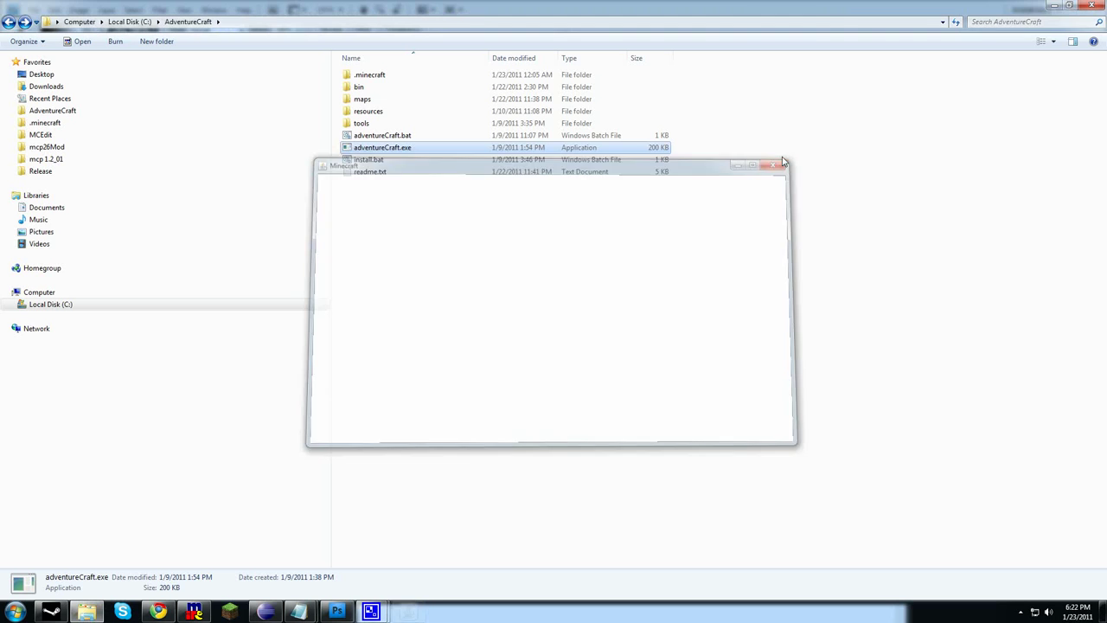
{"action": "left_click", "coordinate": [674, 345]}
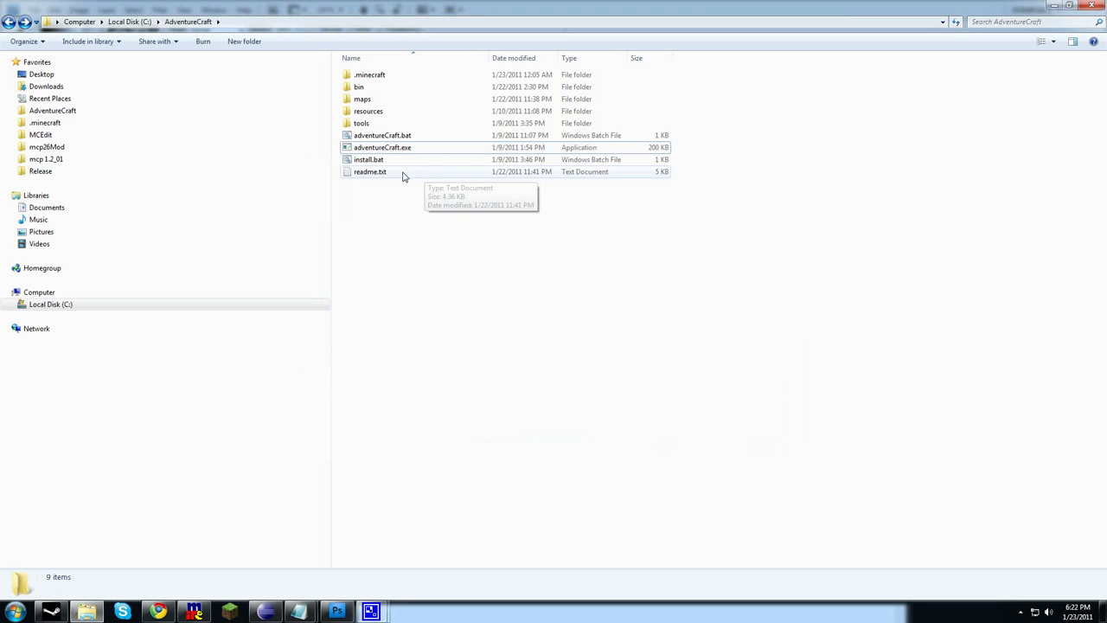
Duplicate the Biome Test folder inside the AdventureCraft maps folder
{"action": "double_click", "coordinate": [387, 102]}
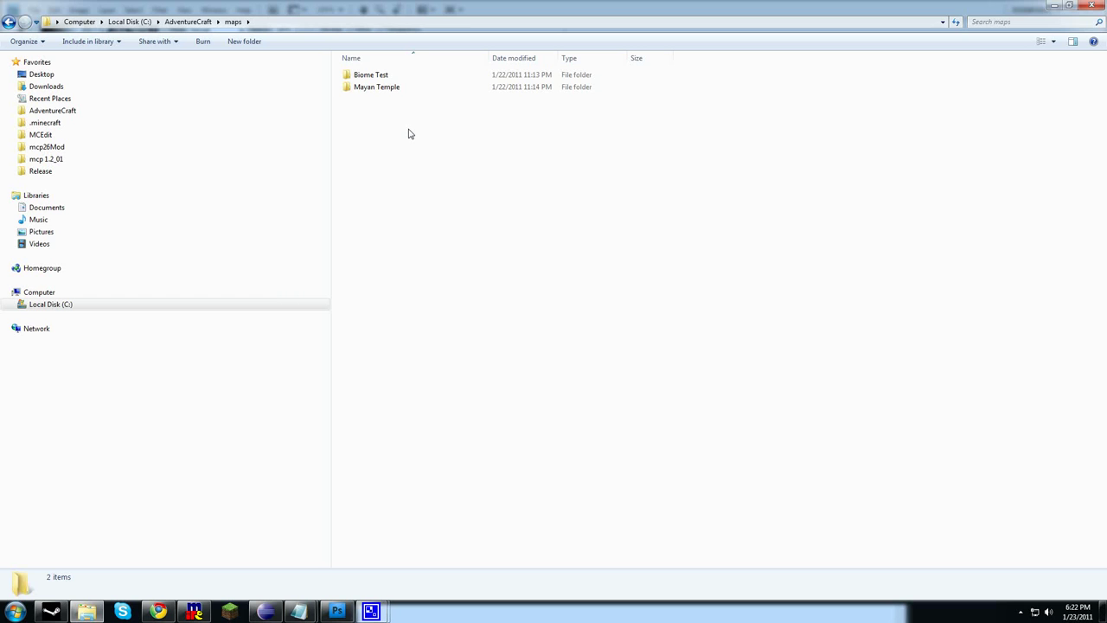
{"action": "right_click", "coordinate": [410, 134]}
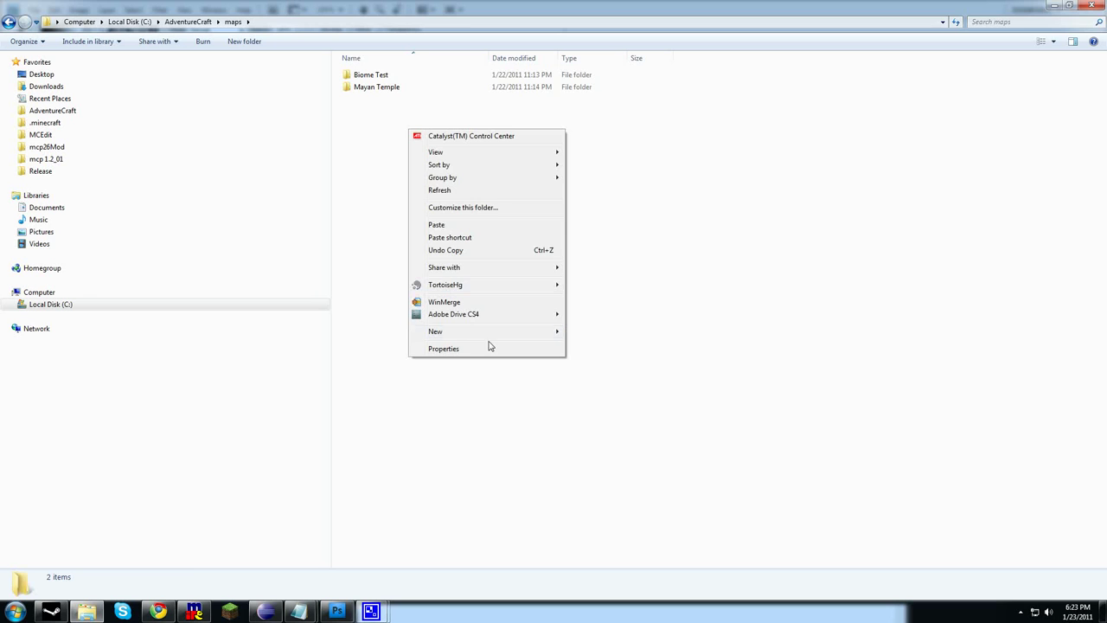
{"action": "left_click", "coordinate": [386, 75]}
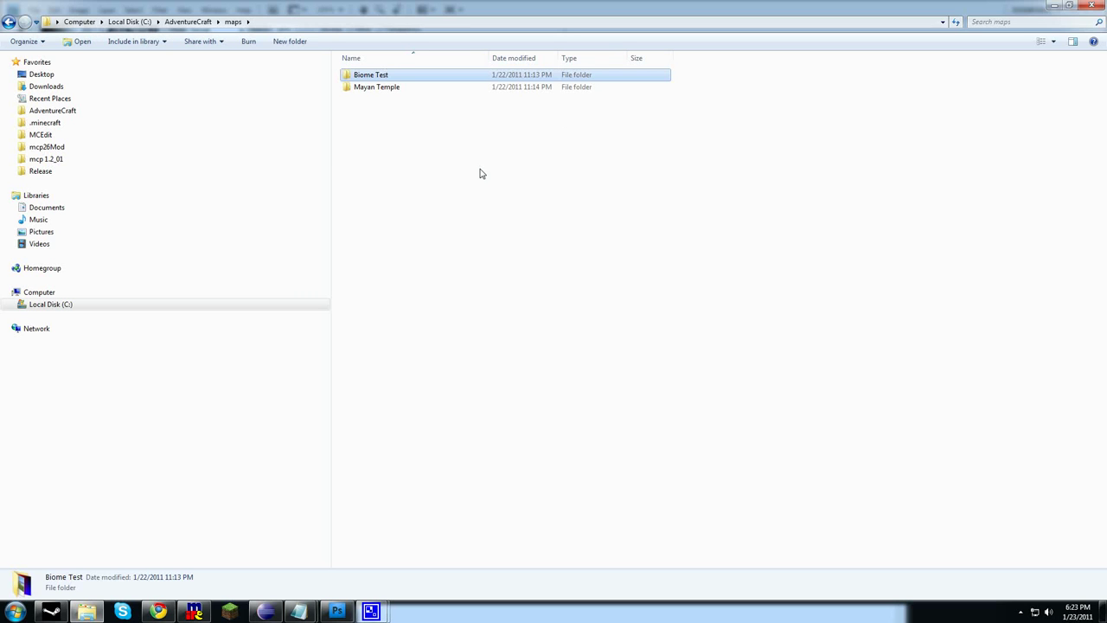
{"action": "key", "text": "ctrl+c"}
{"action": "key", "text": "ctrl+v"}
Rename the copied Biome Test folder as Tutorial Map and open it
{"action": "right_click", "coordinate": [425, 88]}
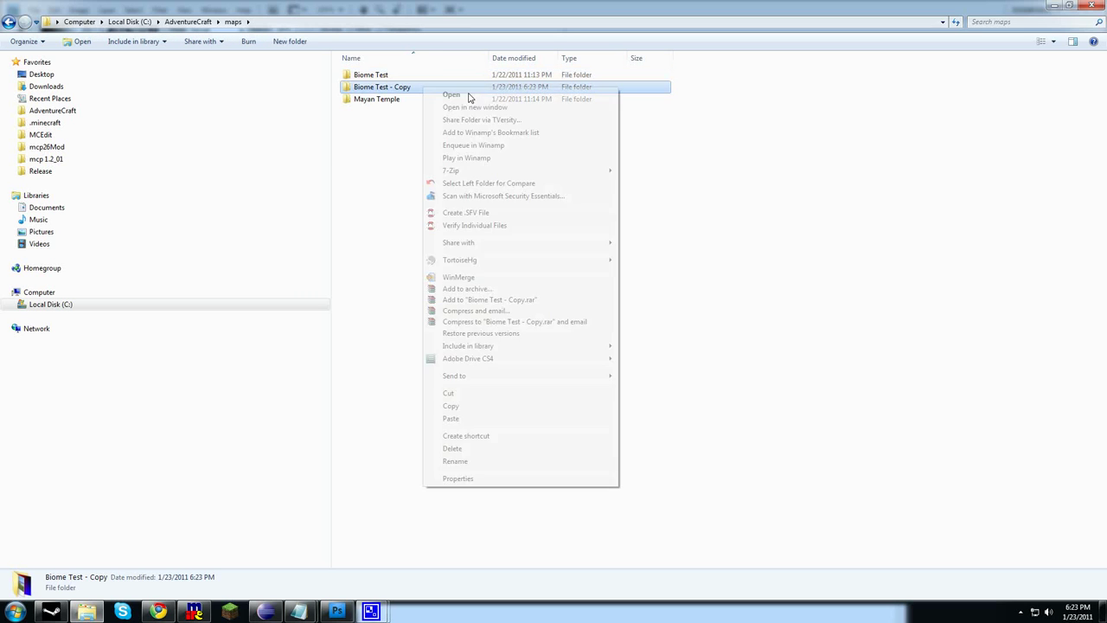
{"action": "left_click", "coordinate": [522, 461]}
{"action": "type", "text": "Tutorial"}
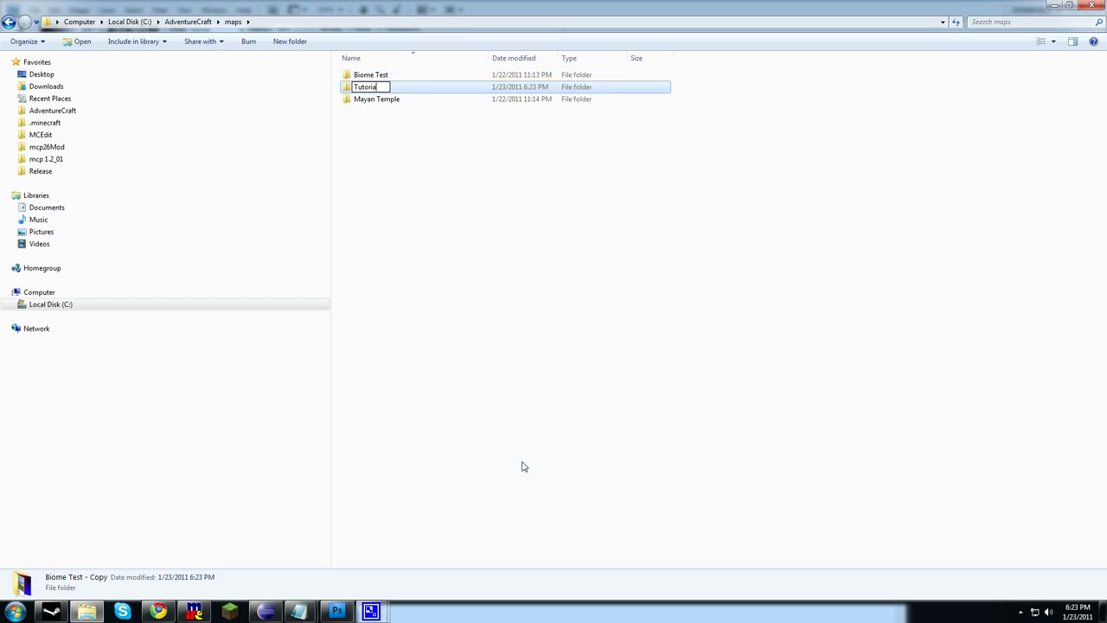
{"action": "type", "text": " Map"}
{"action": "key", "text": "Return"}
{"action": "key", "text": "Return"}
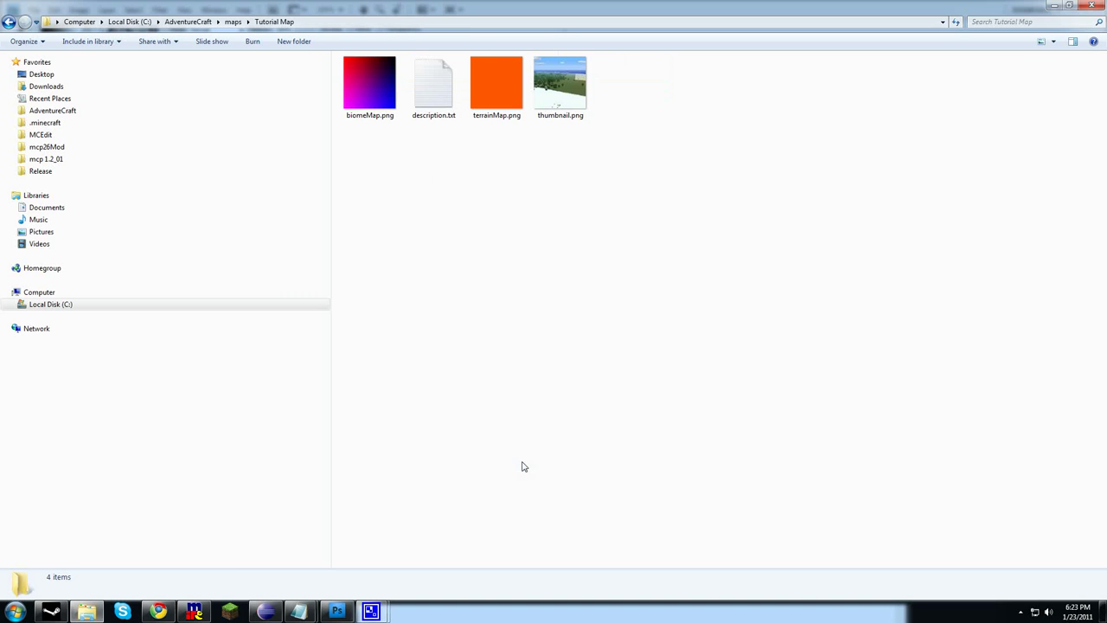
Replace the text of description.txt with "A tutorial" and "test map" on two lines, save it and close the file
{"action": "double_click", "coordinate": [434, 115]}
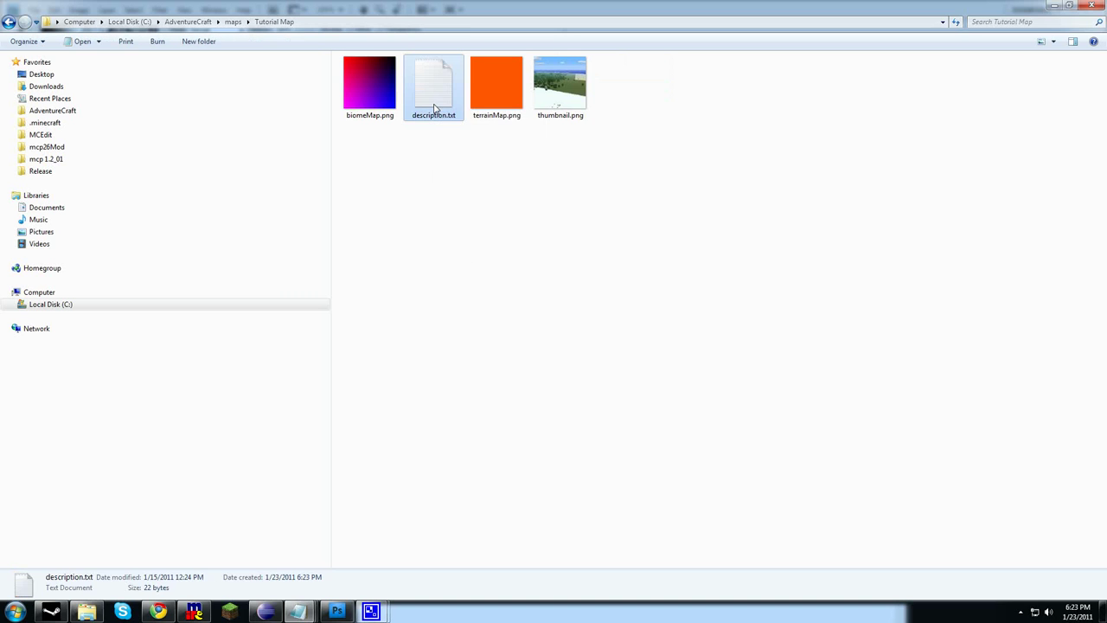
{"action": "key", "text": "ctrl+a"}
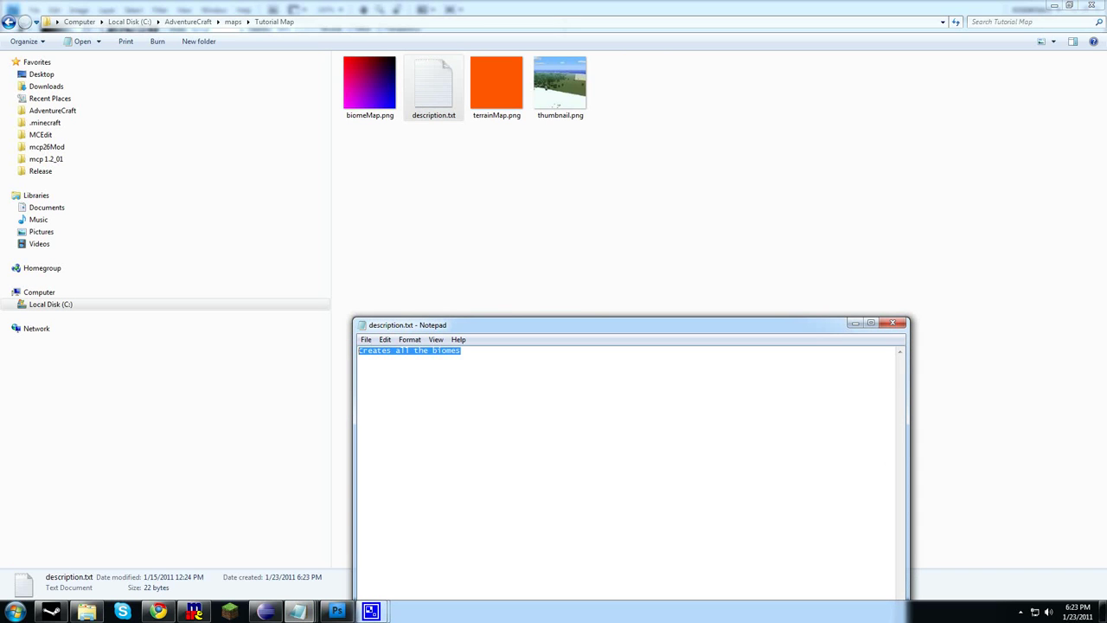
{"action": "type", "text": "A tutorial"}
{"action": "key", "text": "Return"}
{"action": "type", "text": "test map"}
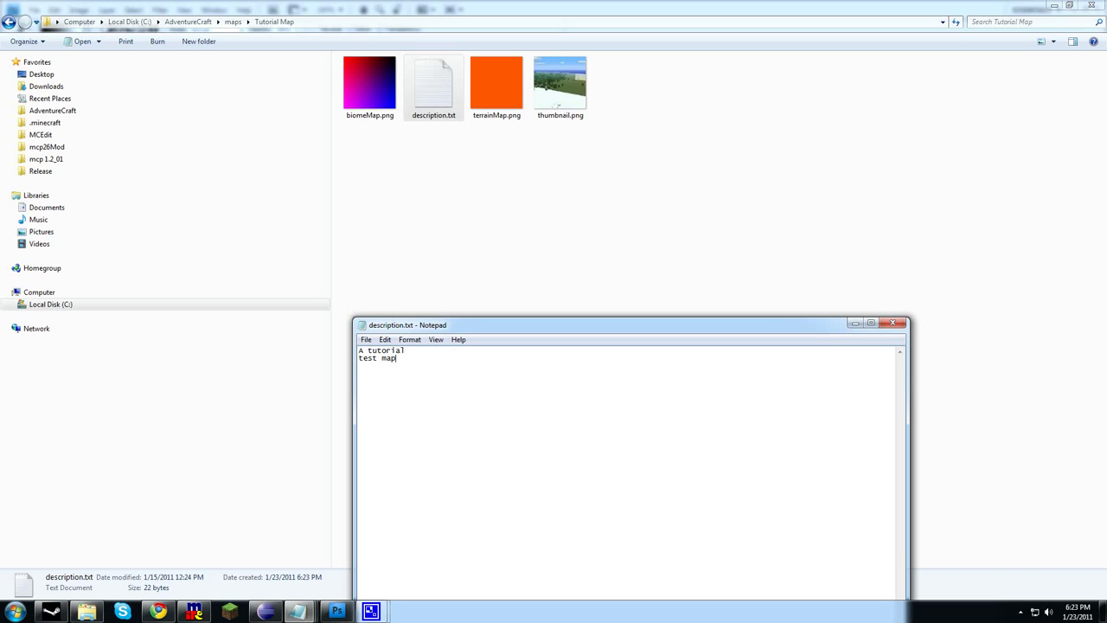
{"action": "key", "text": "ctrl+s"}
{"action": "left_click", "coordinate": [892, 332]}
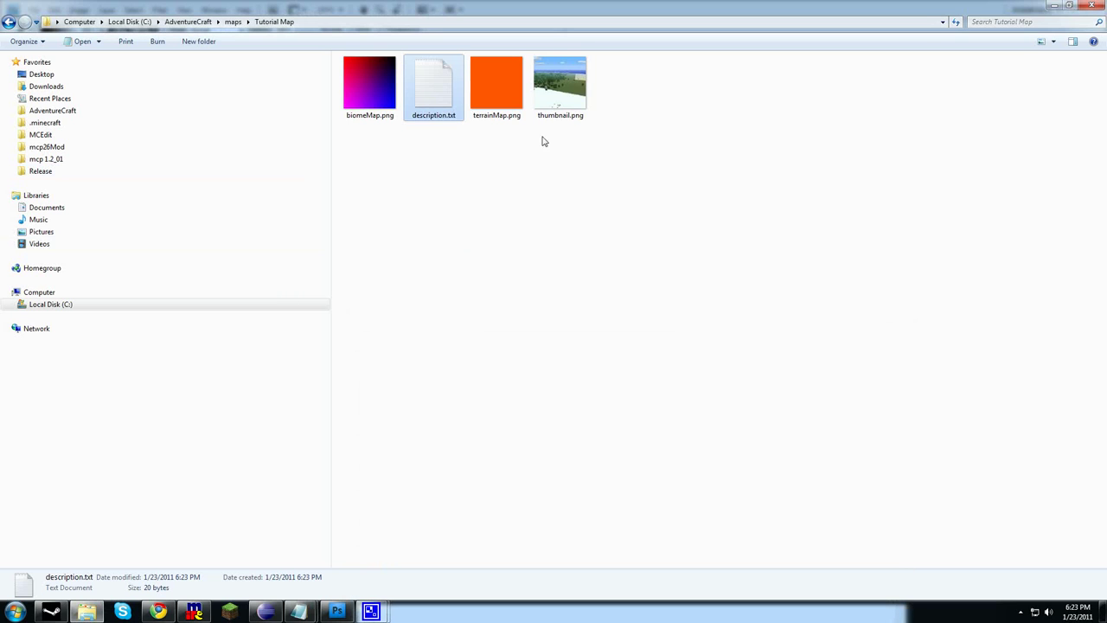
Open terrainMap.png, thumbnail.png and biomeMap.png together in Photoshop
{"action": "left_click", "coordinate": [472, 82]}
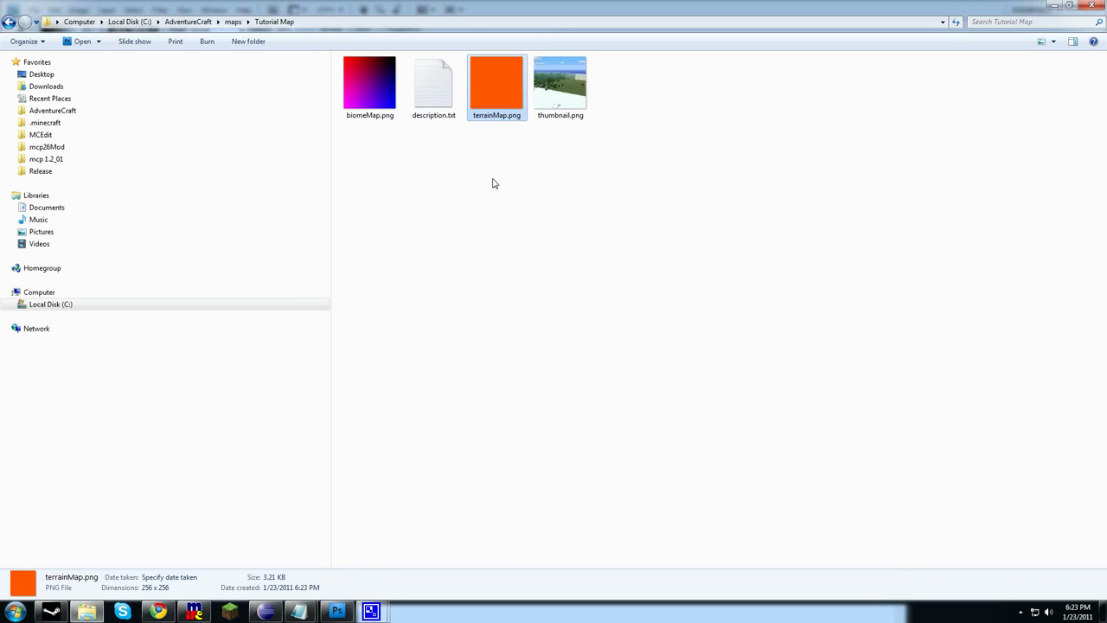
{"action": "left_click", "coordinate": [546, 102]}
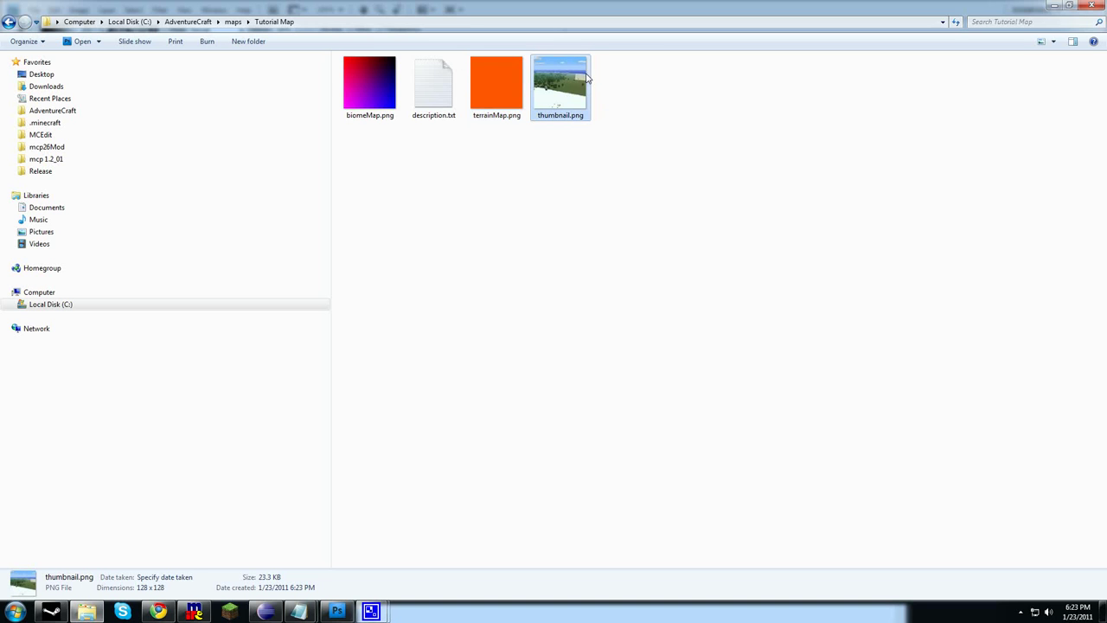
{"action": "left_click", "coordinate": [513, 90], "text": "ctrl"}
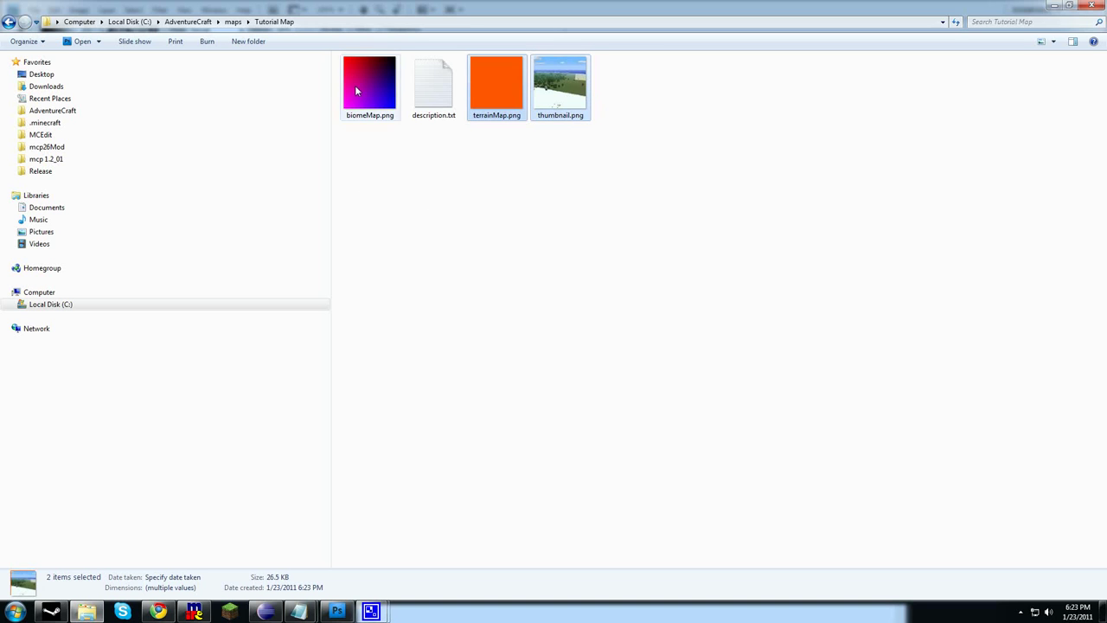
{"action": "left_click", "coordinate": [363, 91], "text": "ctrl"}
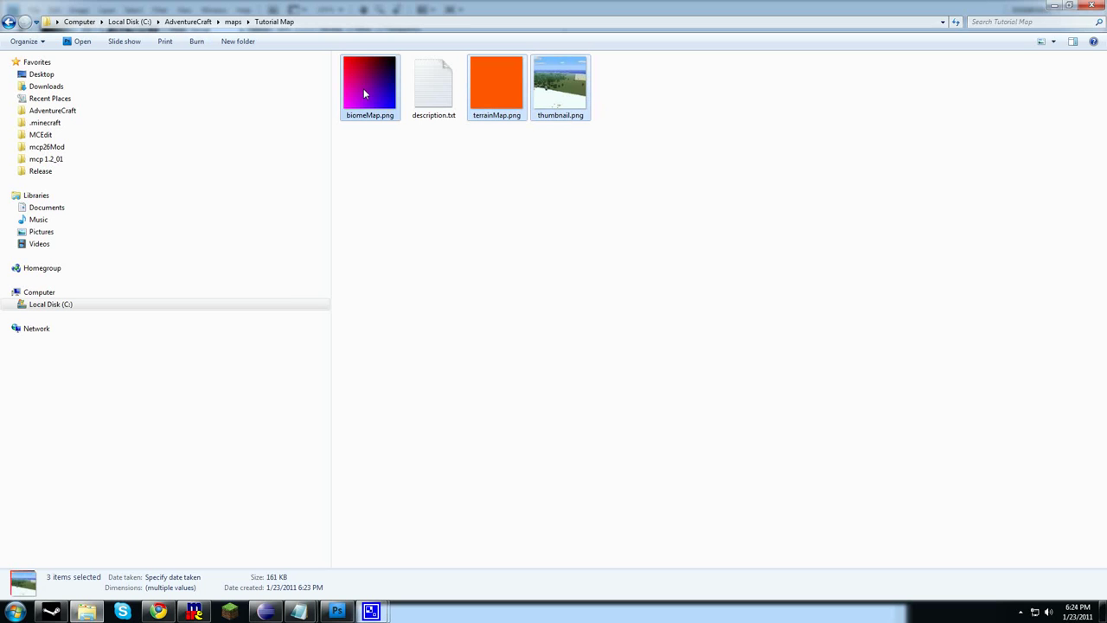
{"action": "key", "text": "Return"}
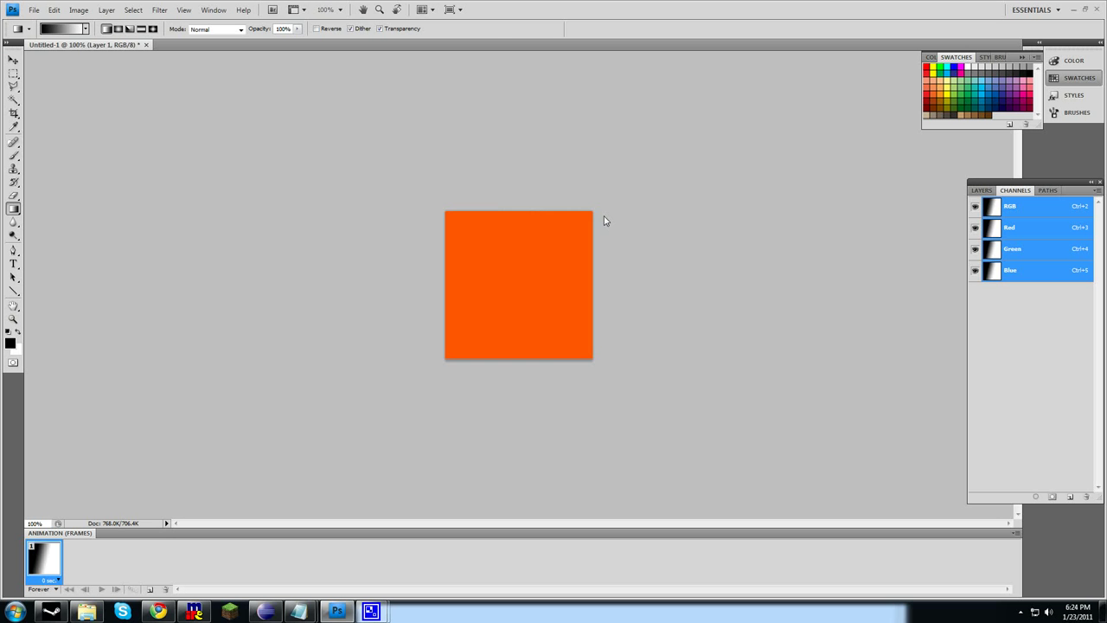
Close the Untitled-1 document without saving and bring terrainMap.png to the front
{"action": "left_click", "coordinate": [146, 44]}
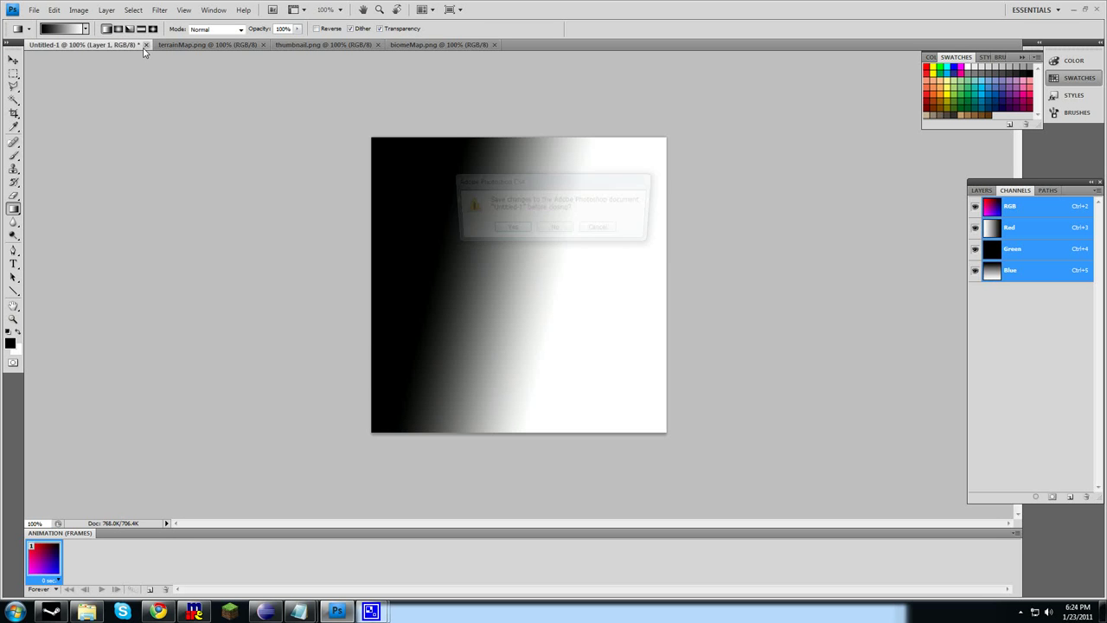
{"action": "left_click", "coordinate": [554, 229]}
{"action": "left_click", "coordinate": [87, 45]}
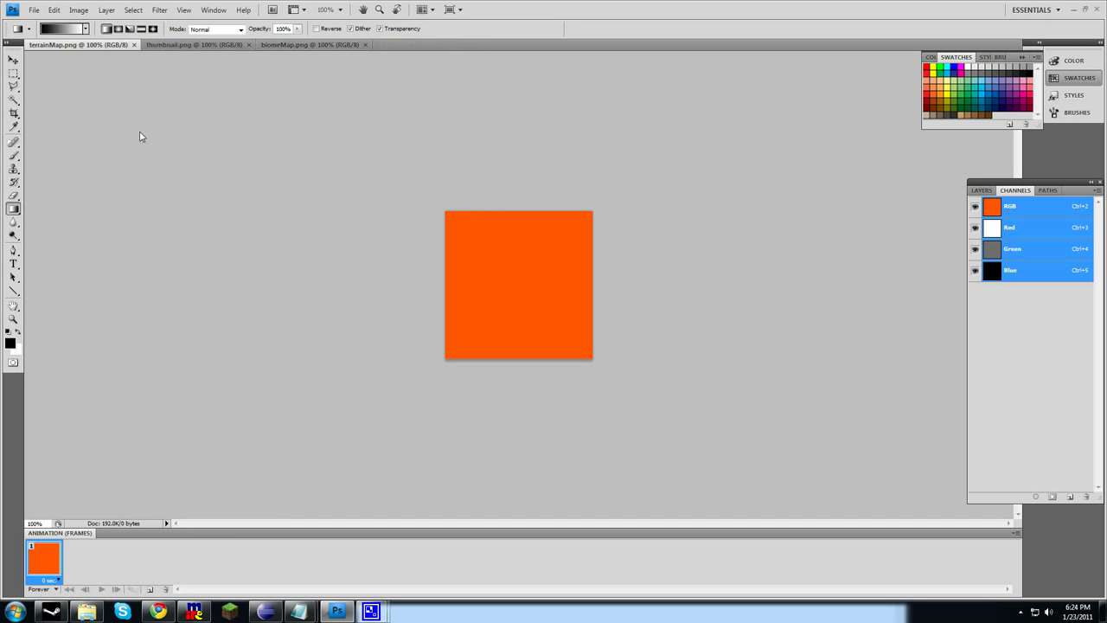
View the Green and Blue channels of terrainMap.png, then show both together with only Green active for editing
{"action": "left_click", "coordinate": [1036, 257]}
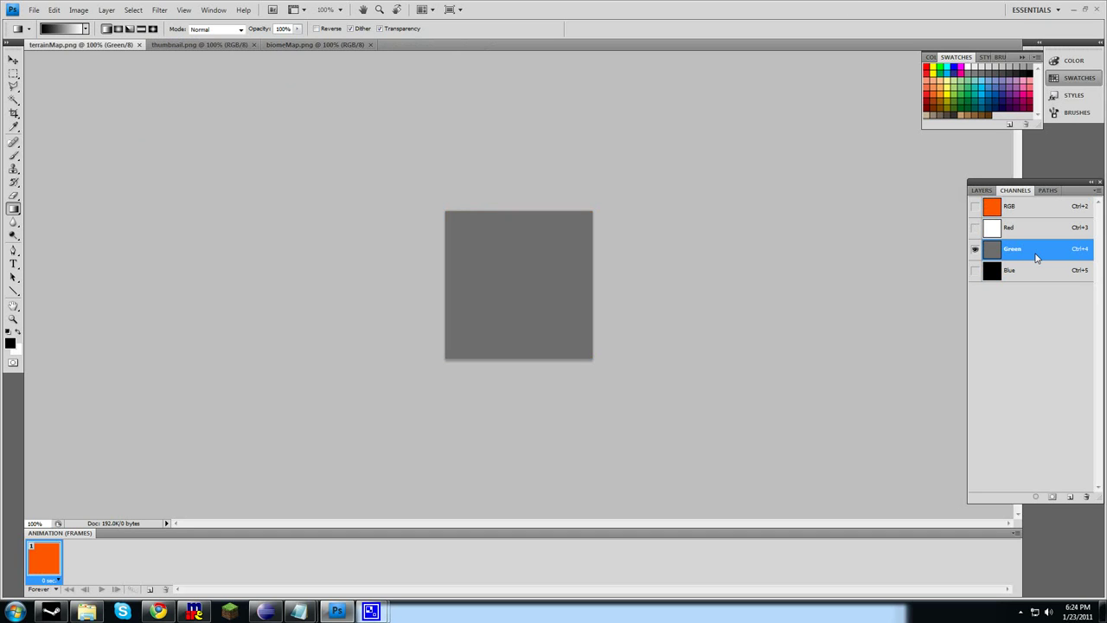
{"action": "left_click", "coordinate": [1040, 270]}
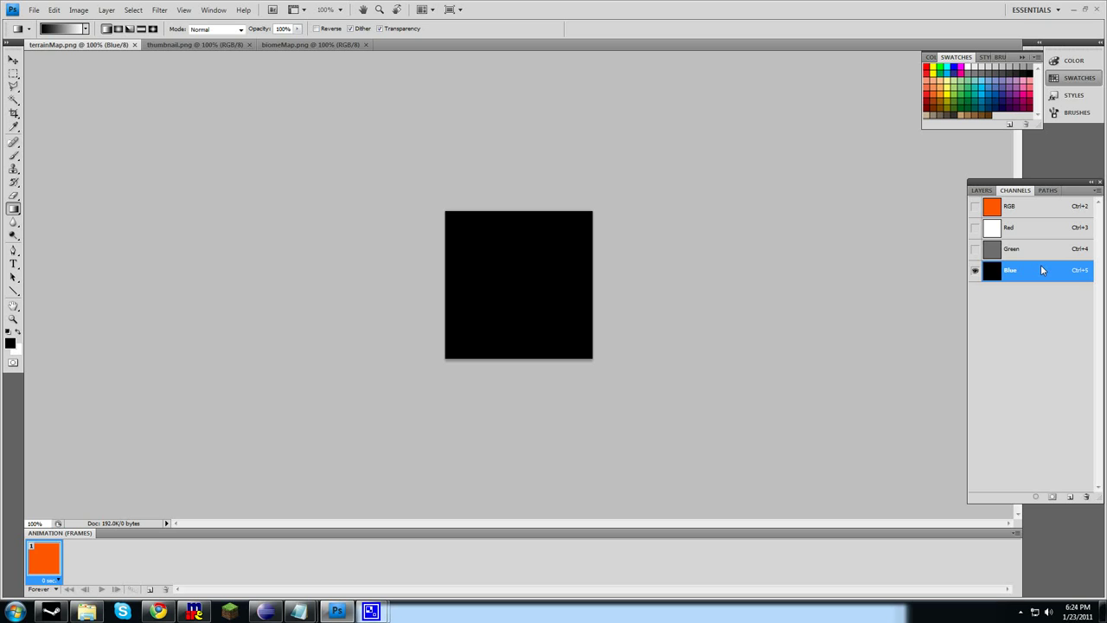
{"action": "left_click", "coordinate": [975, 250]}
{"action": "left_click", "coordinate": [1018, 247]}
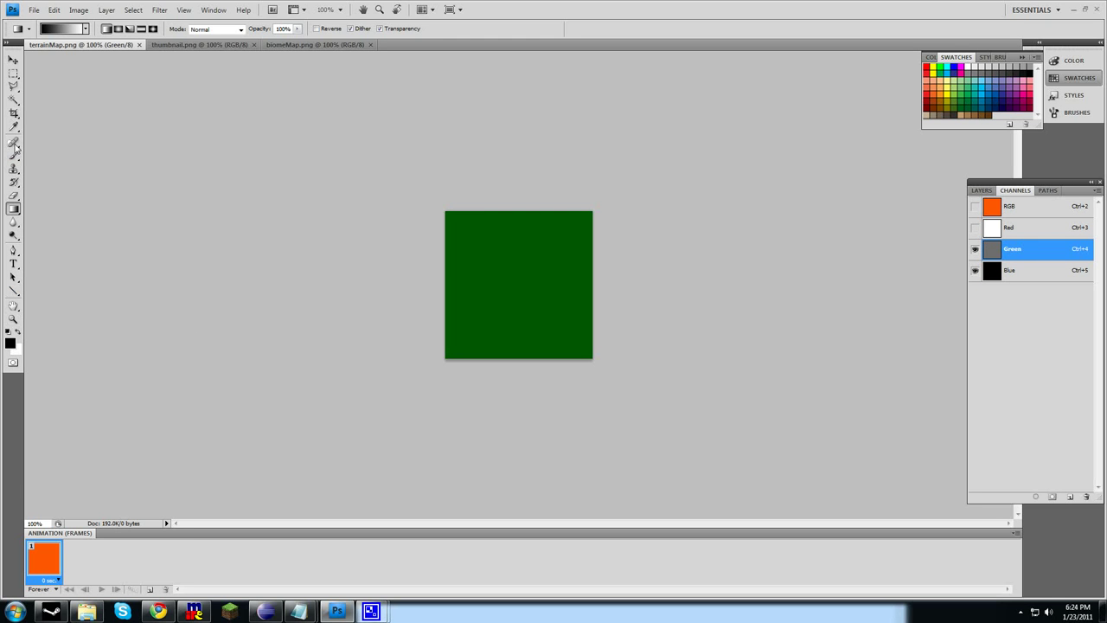
Fill the Green channel of terrainMap.png with black using the Paint Bucket tool
{"action": "left_click", "coordinate": [14, 210]}
{"action": "left_click", "coordinate": [69, 223]}
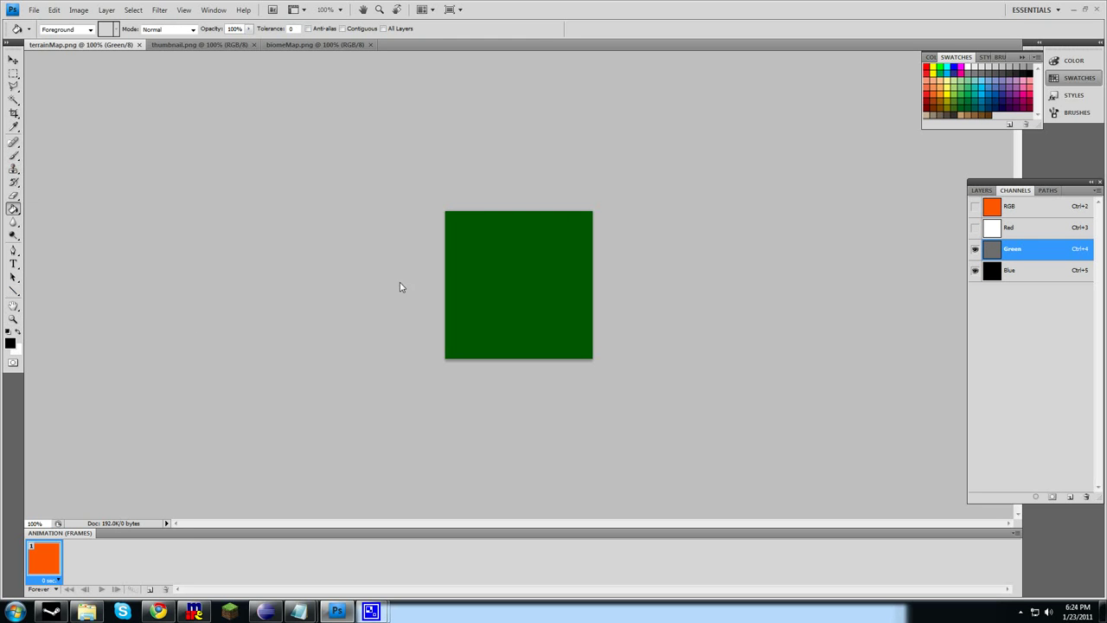
{"action": "left_click", "coordinate": [517, 275]}
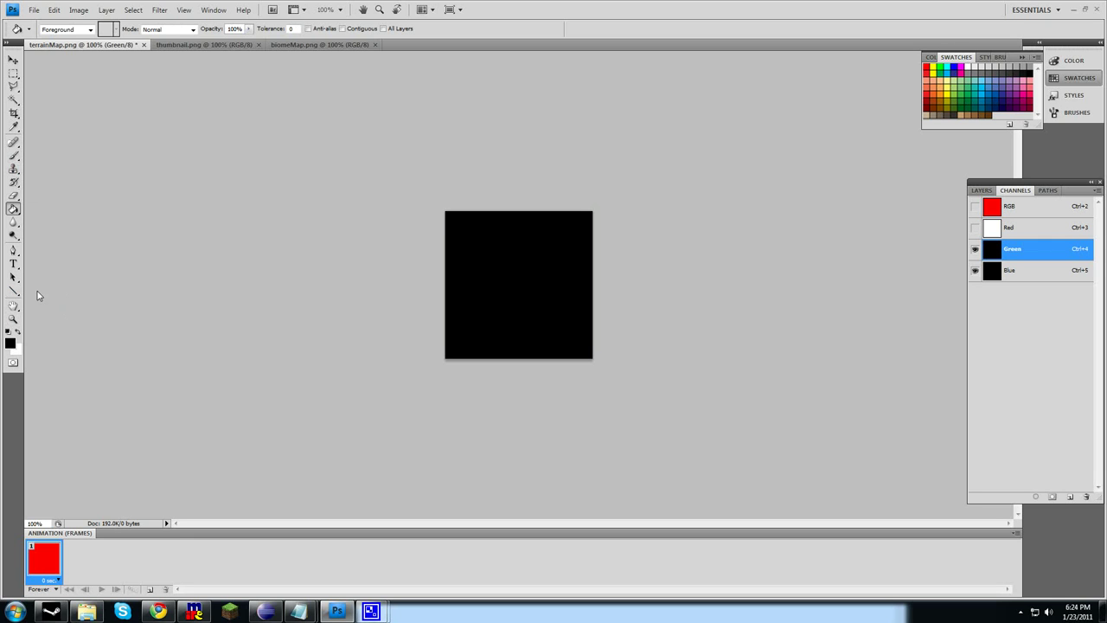
Paint a thick, soft-edged closed ring in light grey #cccccc on the Green channel with the Brush tool at size 45
{"action": "left_click", "coordinate": [18, 332]}
{"action": "left_click", "coordinate": [13, 141]}
{"action": "left_click", "coordinate": [14, 157]}
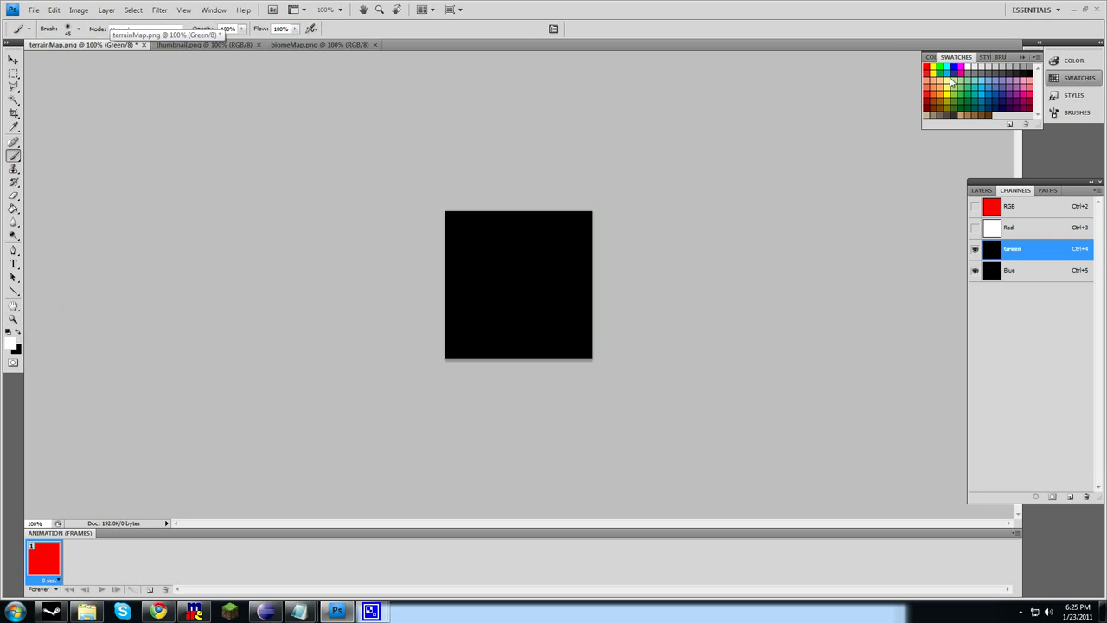
{"action": "left_click", "coordinate": [995, 68]}
{"action": "mouse_move", "coordinate": [489, 283]}
{"action": "left_mouse_down"}
{"action": "mouse_move", "coordinate": [519, 245]}
{"action": "mouse_move", "coordinate": [550, 260]}
{"action": "left_mouse_up"}
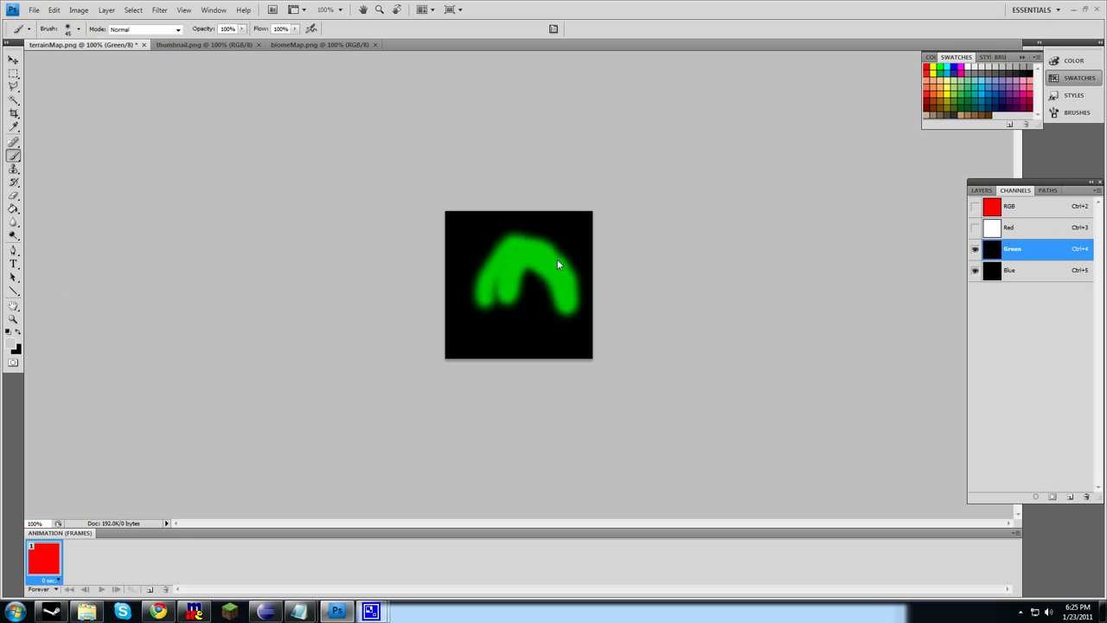
{"action": "left_click_drag", "start_coordinate": [498, 272], "coordinate": [503, 316]}
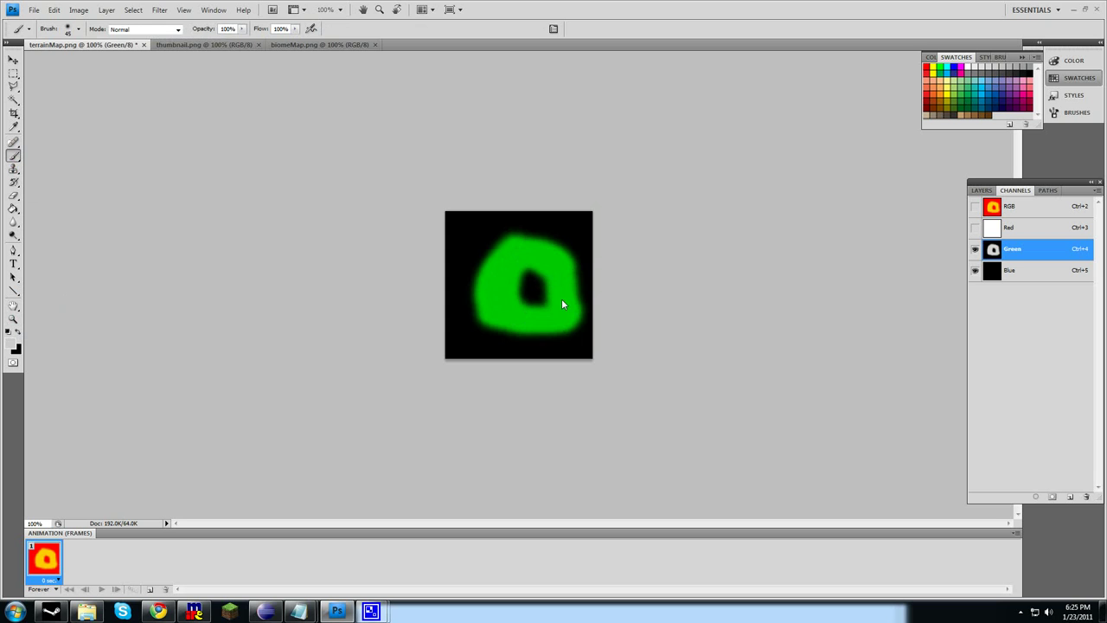
Set the foreground colour to light grey #dcdcdc
{"action": "left_click", "coordinate": [14, 347]}
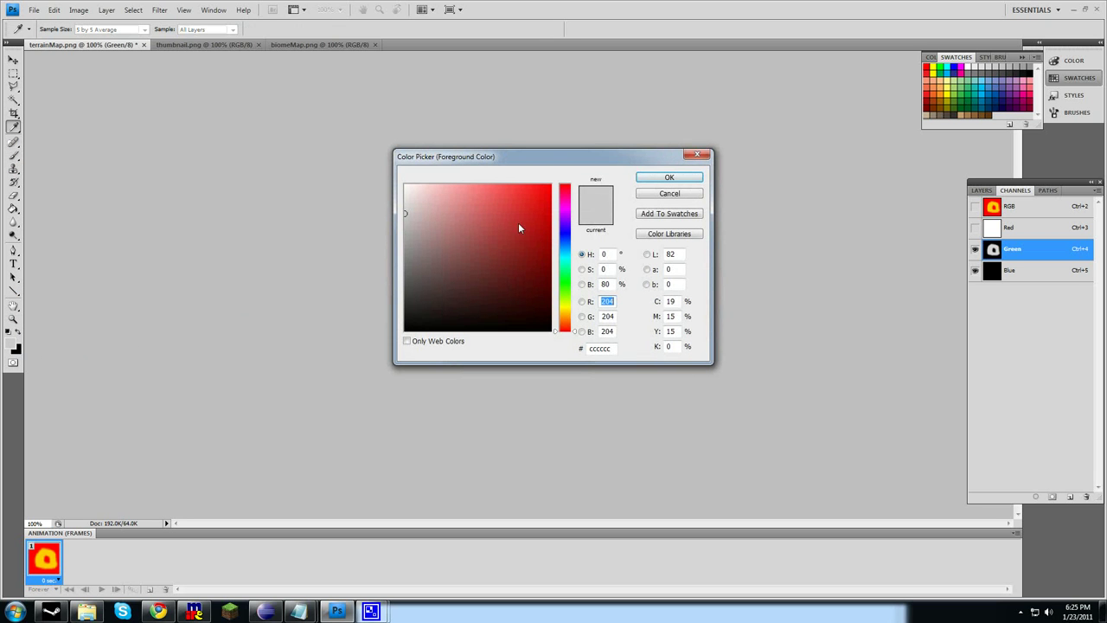
{"action": "left_click", "coordinate": [405, 205]}
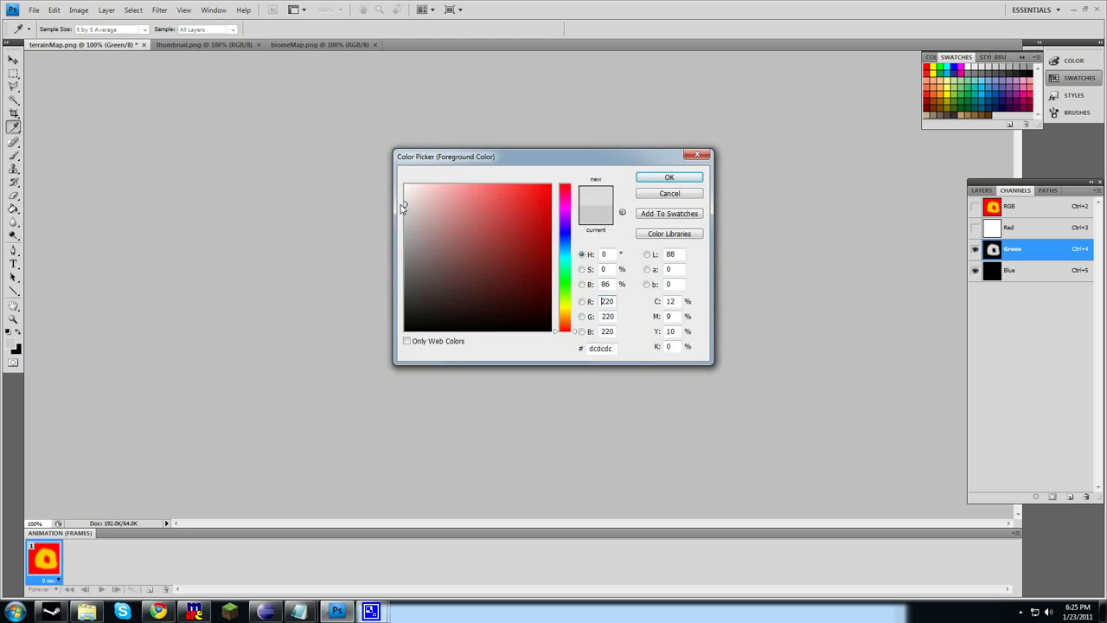
{"action": "left_click", "coordinate": [683, 192]}
{"action": "key", "text": "b"}
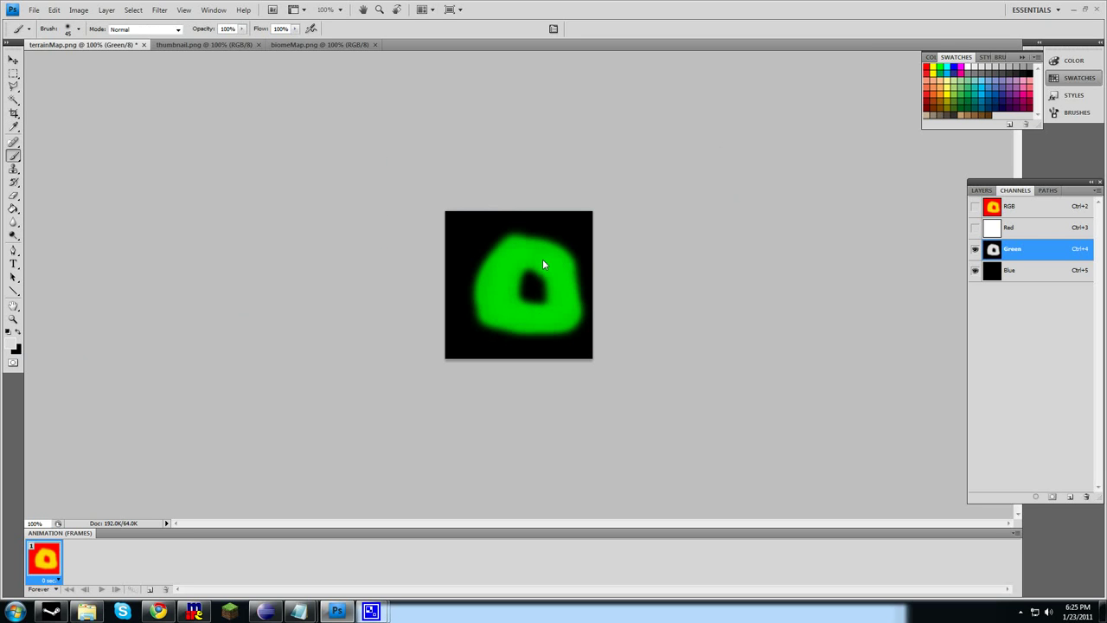
Fill the Blue channel of terrainMap.png with a grey of 79% brightness using the Paint Bucket tool
{"action": "left_click", "coordinate": [18, 346]}
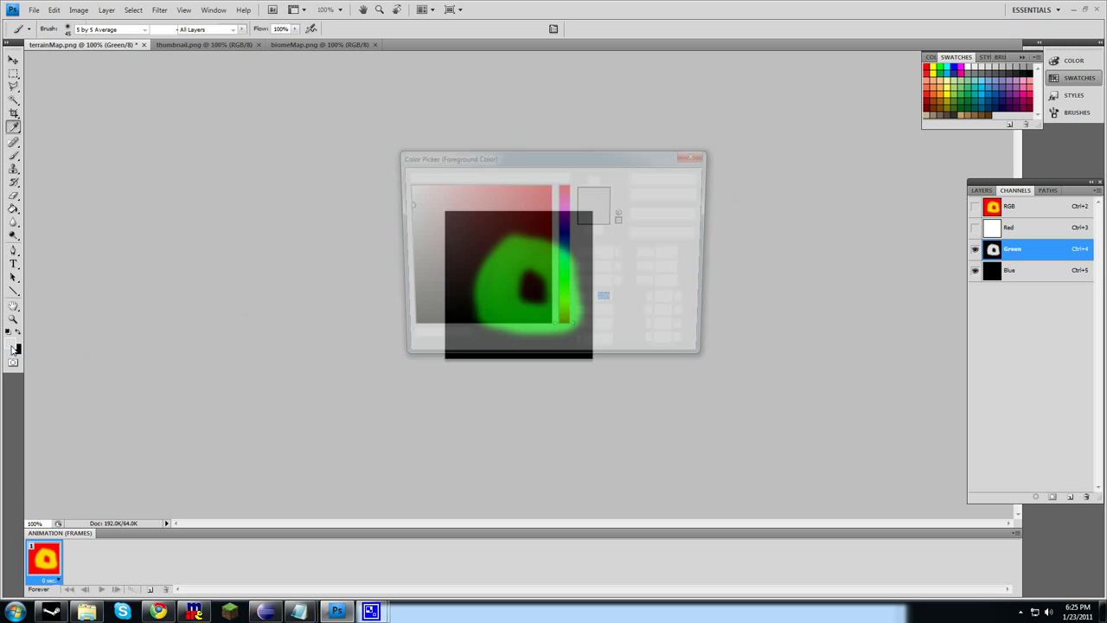
{"action": "left_click_drag", "start_coordinate": [609, 289], "coordinate": [523, 289]}
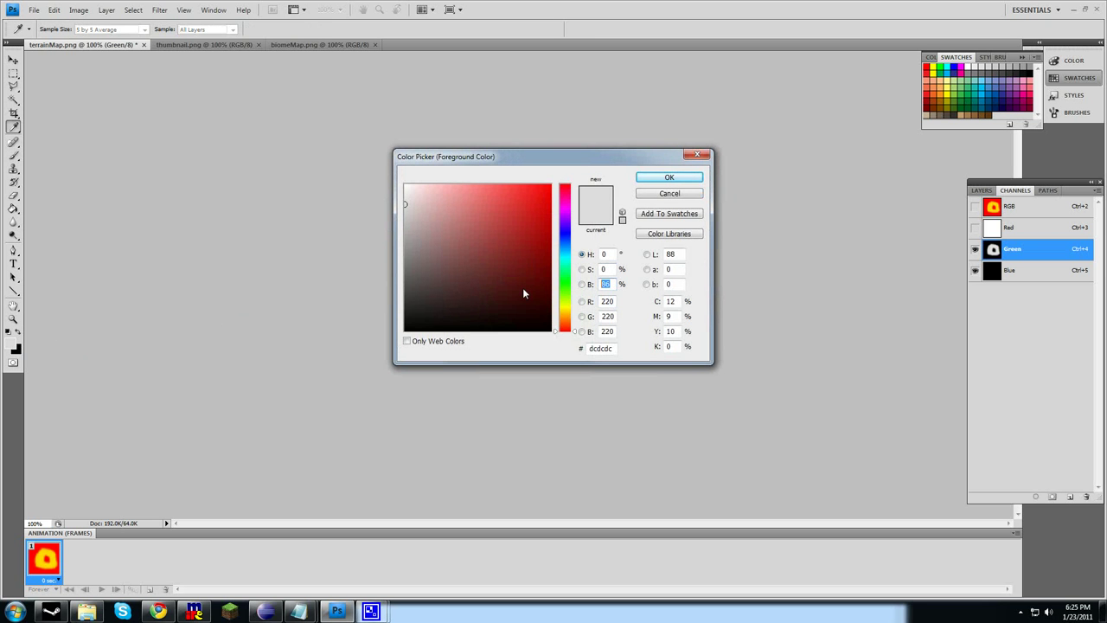
{"action": "type", "text": "79"}
{"action": "key", "text": "Return"}
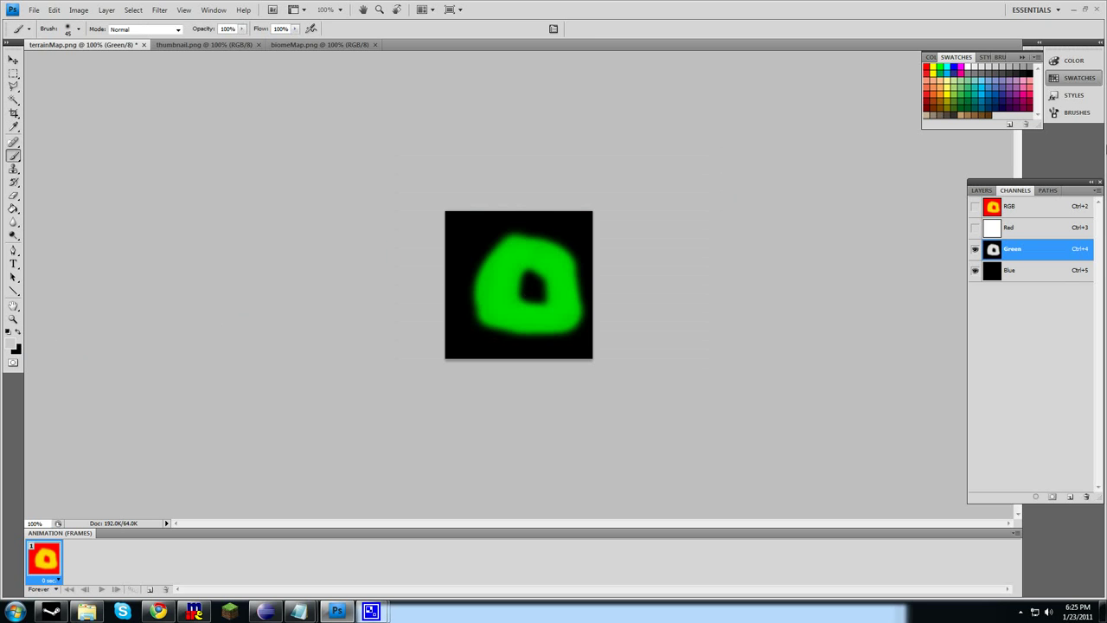
{"action": "left_click", "coordinate": [1064, 275]}
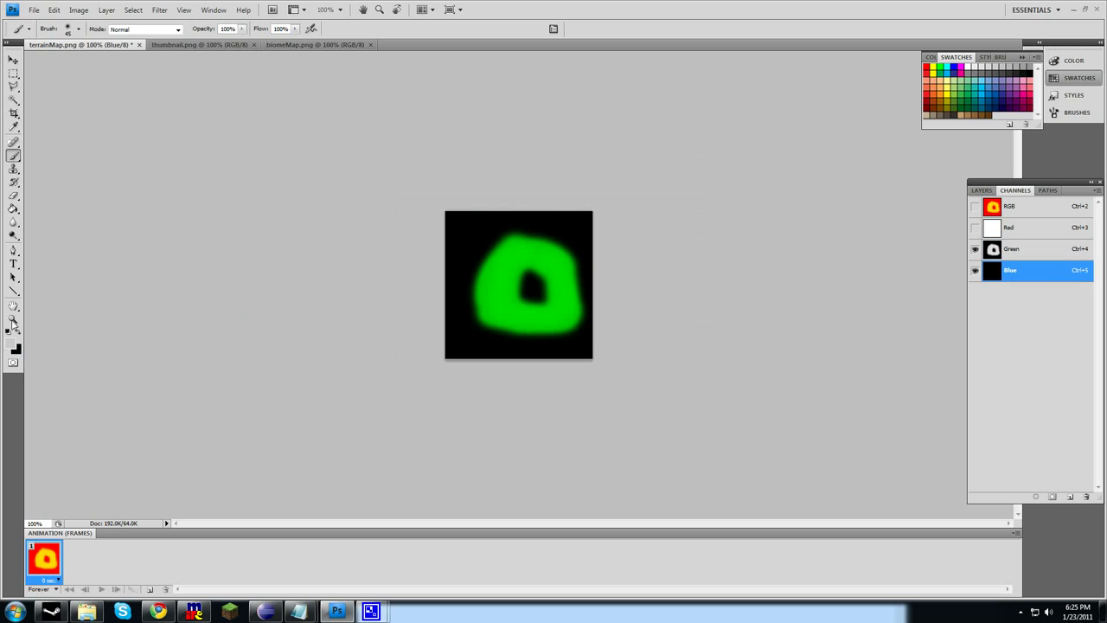
{"action": "left_click", "coordinate": [14, 208]}
{"action": "left_click", "coordinate": [492, 286]}
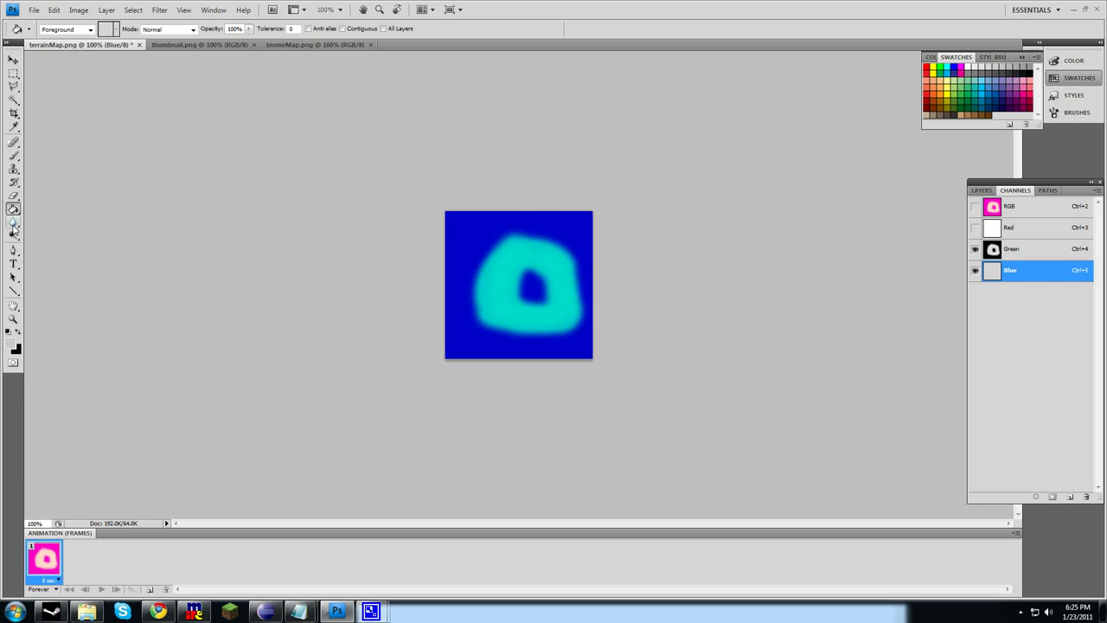
Brush a 75% brightness grey over the ring's central hole on the Blue channel and save terrainMap.png
{"action": "left_click", "coordinate": [12, 344]}
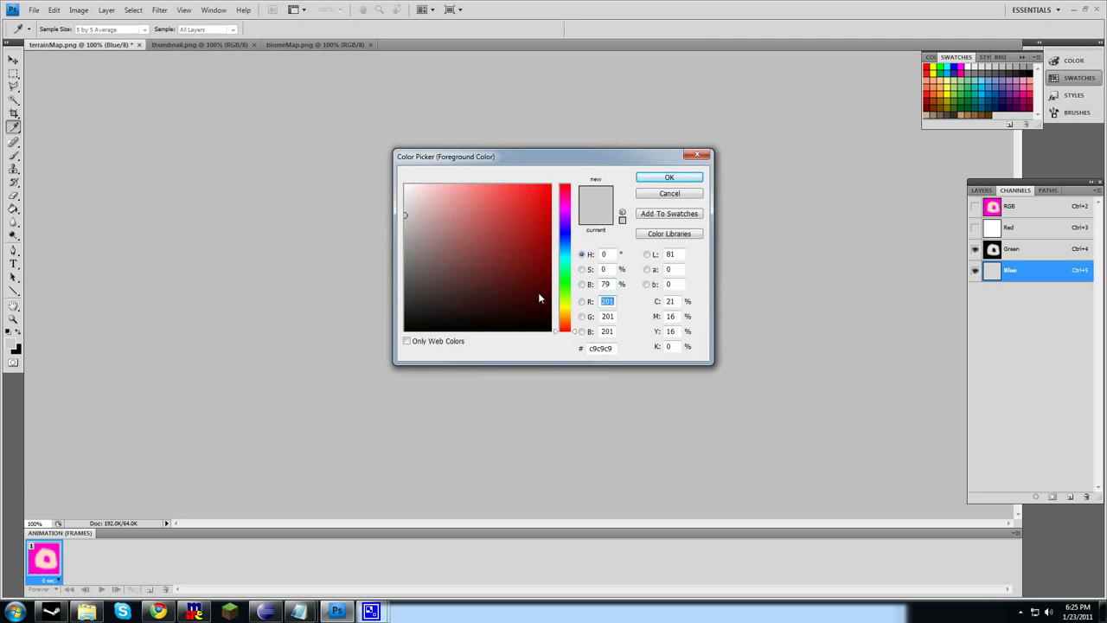
{"action": "double_click", "coordinate": [608, 286]}
{"action": "left_click_drag", "start_coordinate": [610, 285], "coordinate": [607, 284]}
{"action": "type", "text": "5"}
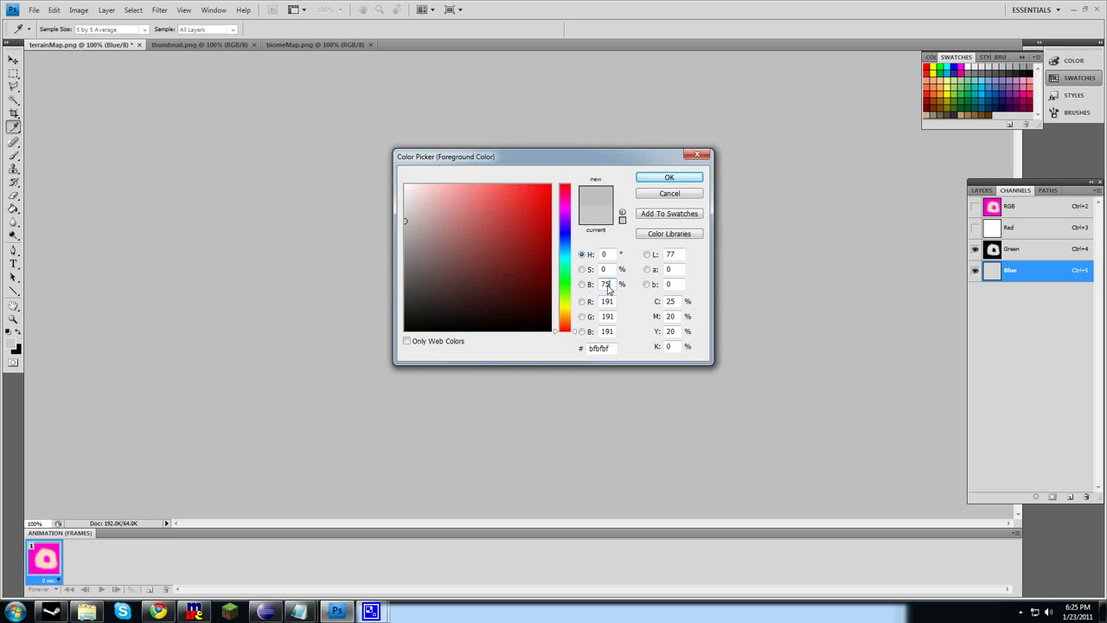
{"action": "key", "text": "Return"}
{"action": "key", "text": "b"}
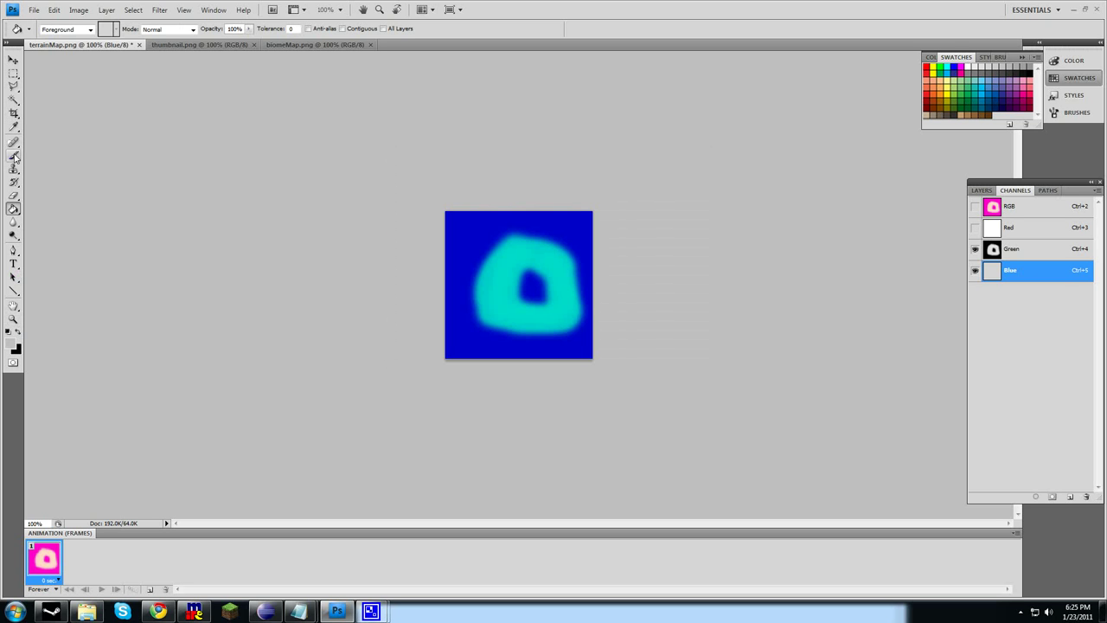
{"action": "mouse_move", "coordinate": [551, 281]}
{"action": "left_mouse_down"}
{"action": "mouse_move", "coordinate": [517, 279]}
{"action": "mouse_move", "coordinate": [531, 296]}
{"action": "mouse_move", "coordinate": [539, 272]}
{"action": "mouse_move", "coordinate": [534, 300]}
{"action": "left_mouse_up"}
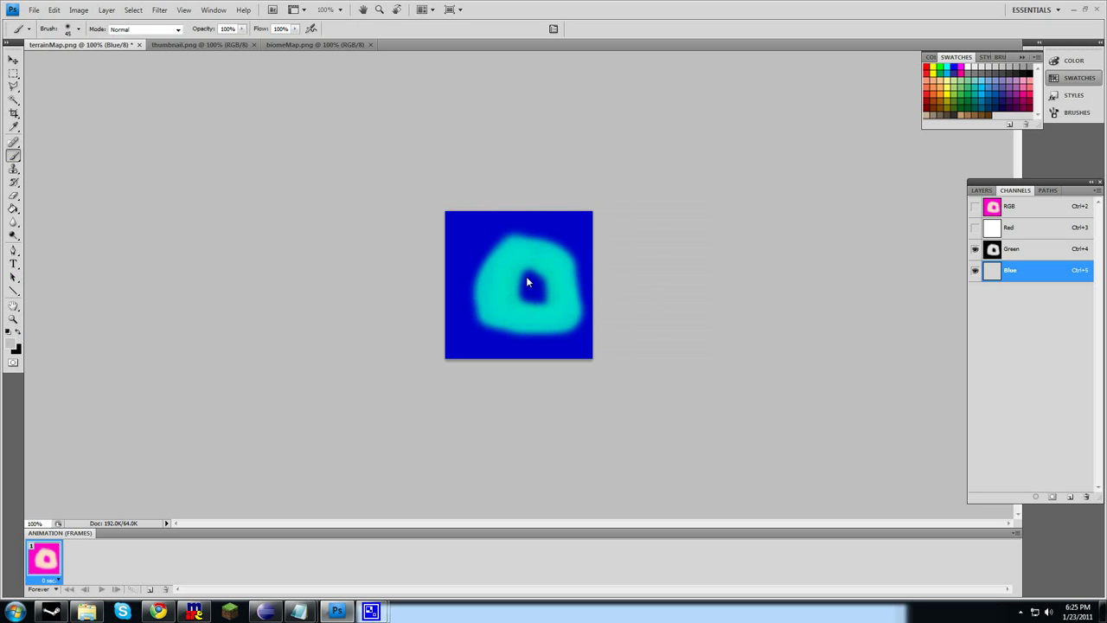
{"action": "mouse_move", "coordinate": [527, 278]}
{"action": "left_mouse_down"}
{"action": "mouse_move", "coordinate": [528, 306]}
{"action": "mouse_move", "coordinate": [531, 269]}
{"action": "mouse_move", "coordinate": [537, 304]}
{"action": "left_mouse_up"}
{"action": "key", "text": "ctrl+s"}
Paint the right half of terrainMap.png's Red channel black with the Brush tool and save the file
{"action": "left_click", "coordinate": [1047, 230]}
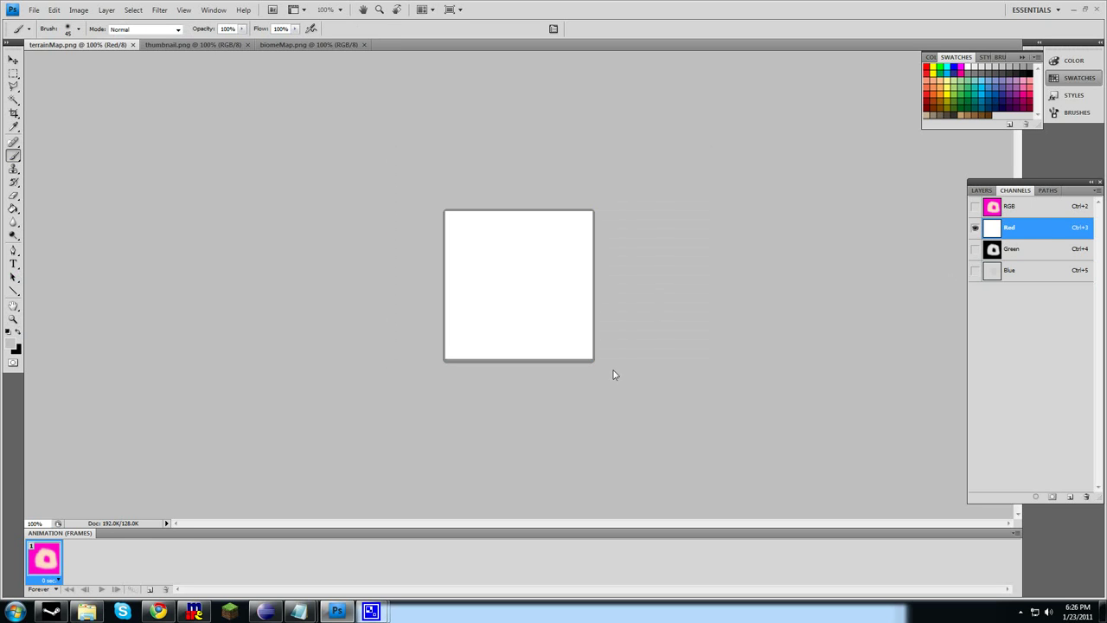
{"action": "left_click", "coordinate": [19, 334]}
{"action": "mouse_move", "coordinate": [538, 302]}
{"action": "left_mouse_down"}
{"action": "mouse_move", "coordinate": [526, 217]}
{"action": "mouse_move", "coordinate": [581, 259]}
{"action": "mouse_move", "coordinate": [533, 226]}
{"action": "left_mouse_up"}
{"action": "mouse_move", "coordinate": [571, 322]}
{"action": "left_mouse_down"}
{"action": "mouse_move", "coordinate": [585, 188]}
{"action": "mouse_move", "coordinate": [554, 299]}
{"action": "left_mouse_up"}
{"action": "left_click_drag", "start_coordinate": [534, 355], "coordinate": [524, 354]}
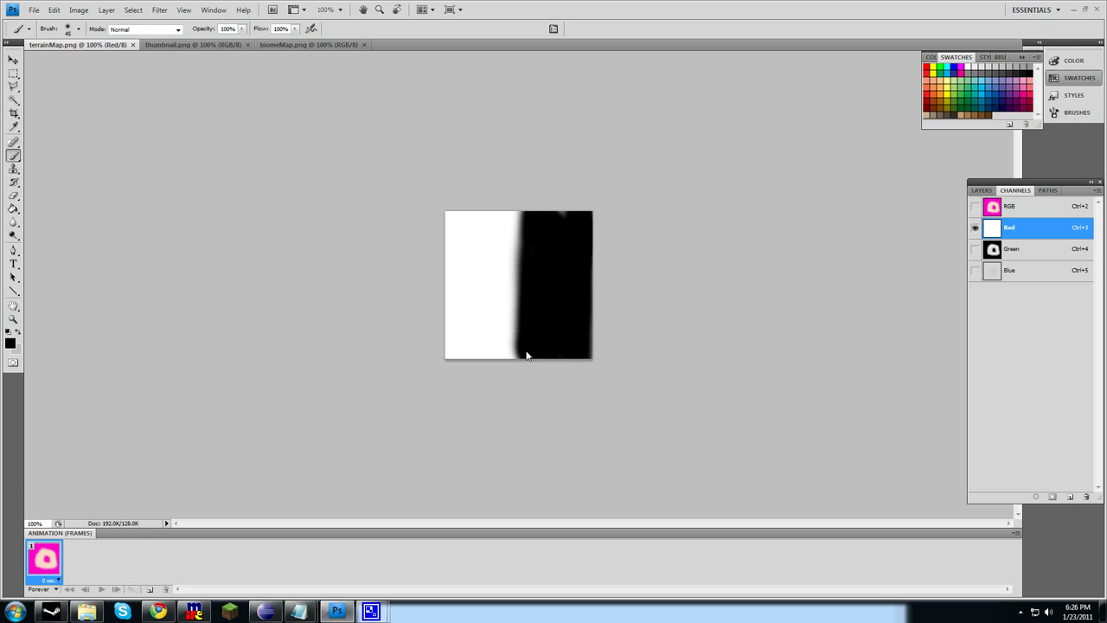
{"action": "left_click_drag", "start_coordinate": [565, 248], "coordinate": [561, 198]}
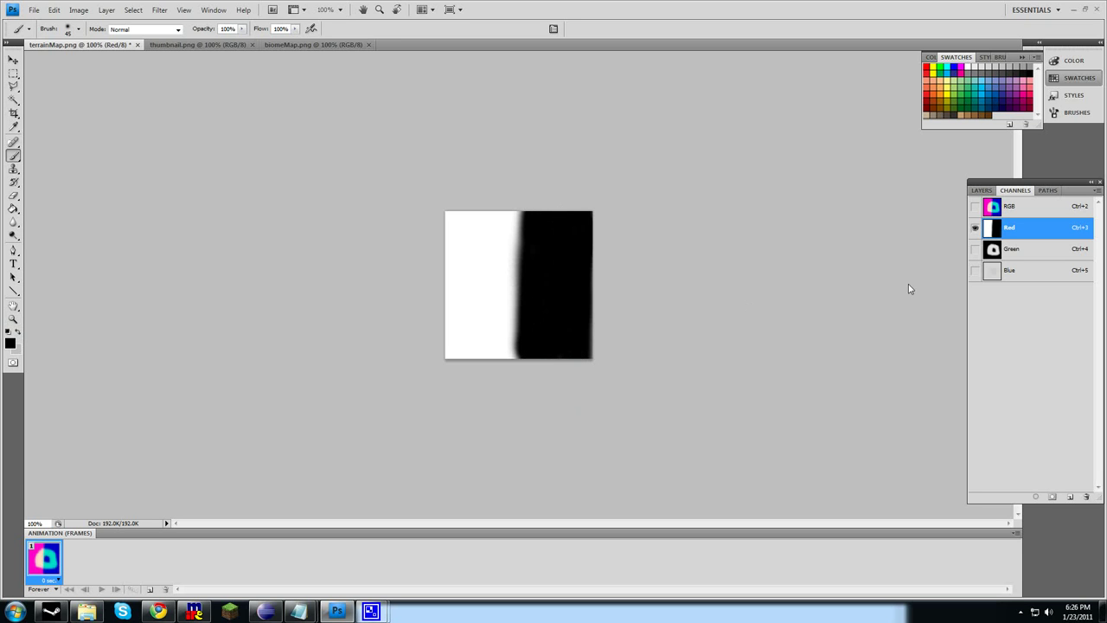
{"action": "key", "text": "ctrl+s"}
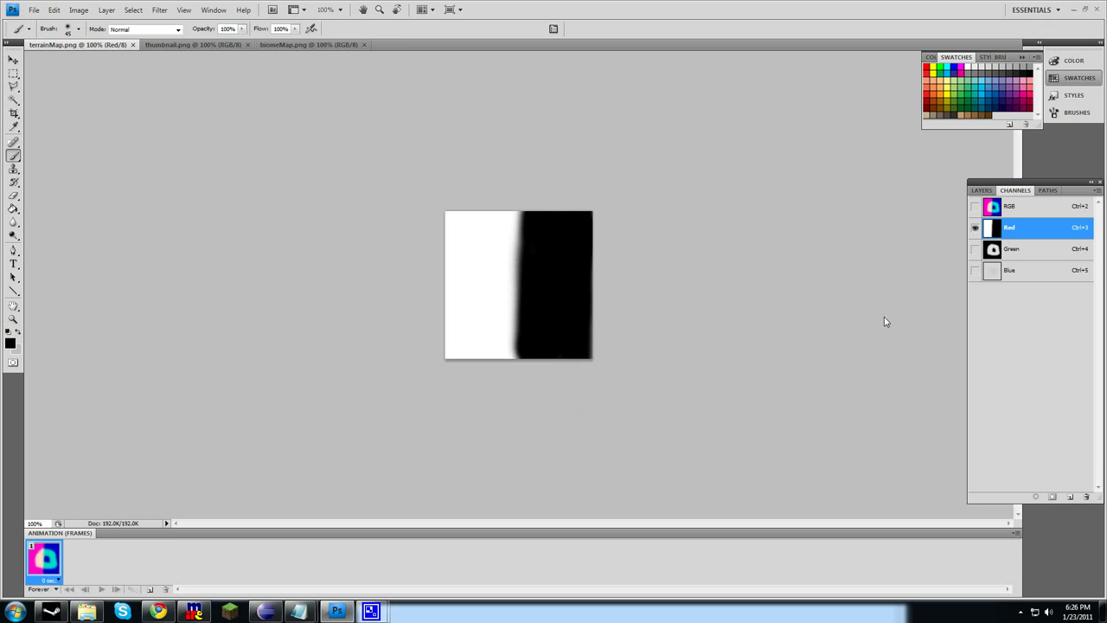
Draw a vertical linear gradient on biomeMap.png's Red channel, from white #ffffff at the image's bottom to black at its top
{"action": "left_click", "coordinate": [309, 44]}
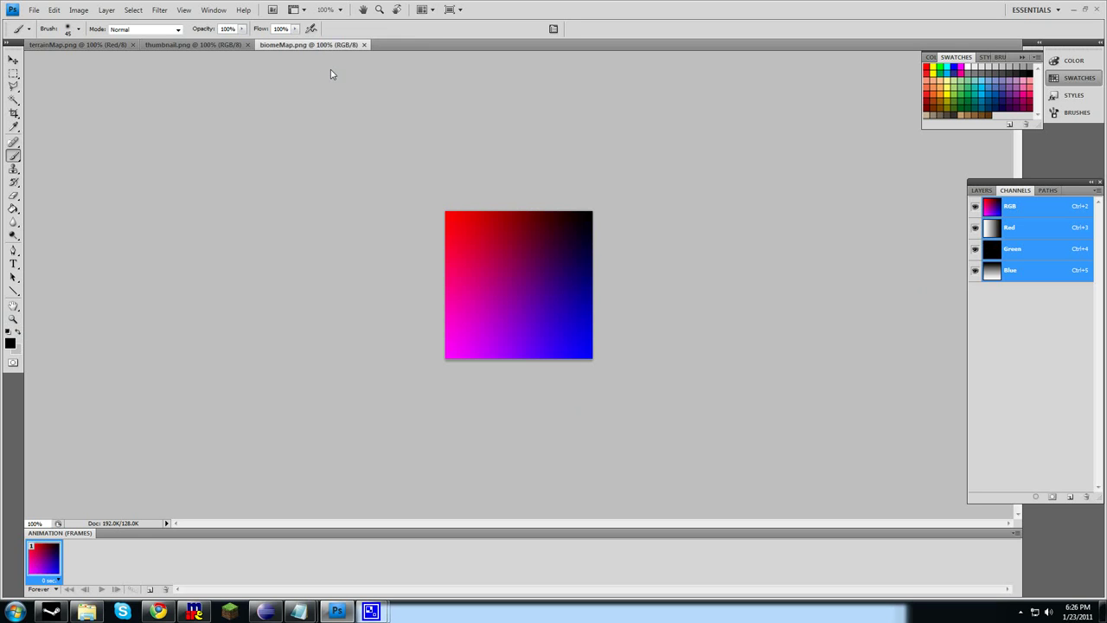
{"action": "left_click", "coordinate": [1029, 231]}
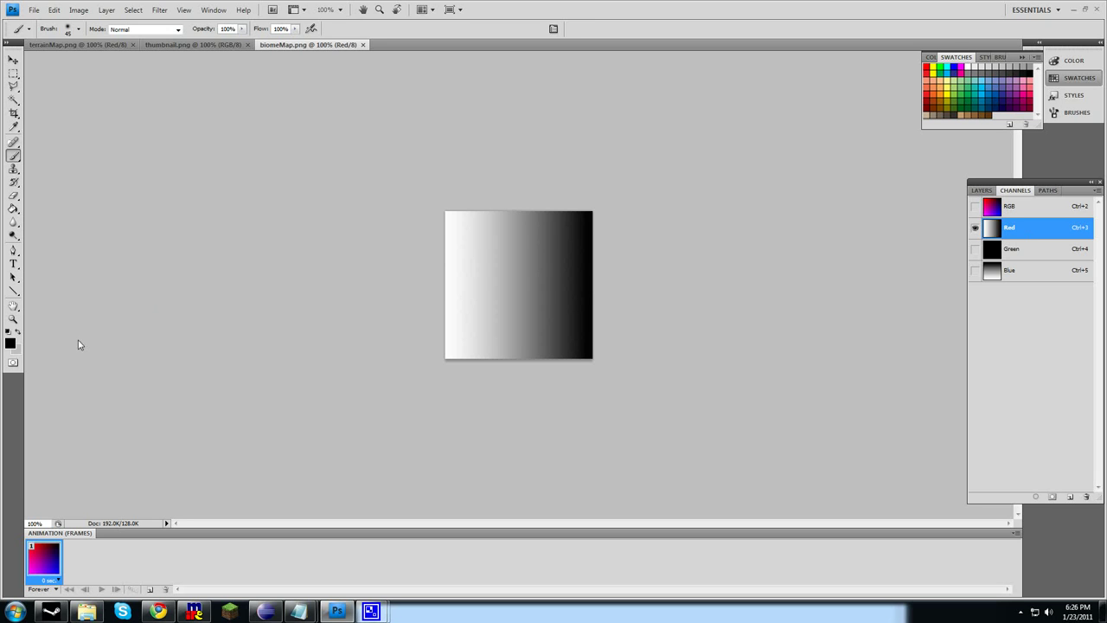
{"action": "left_click", "coordinate": [11, 342]}
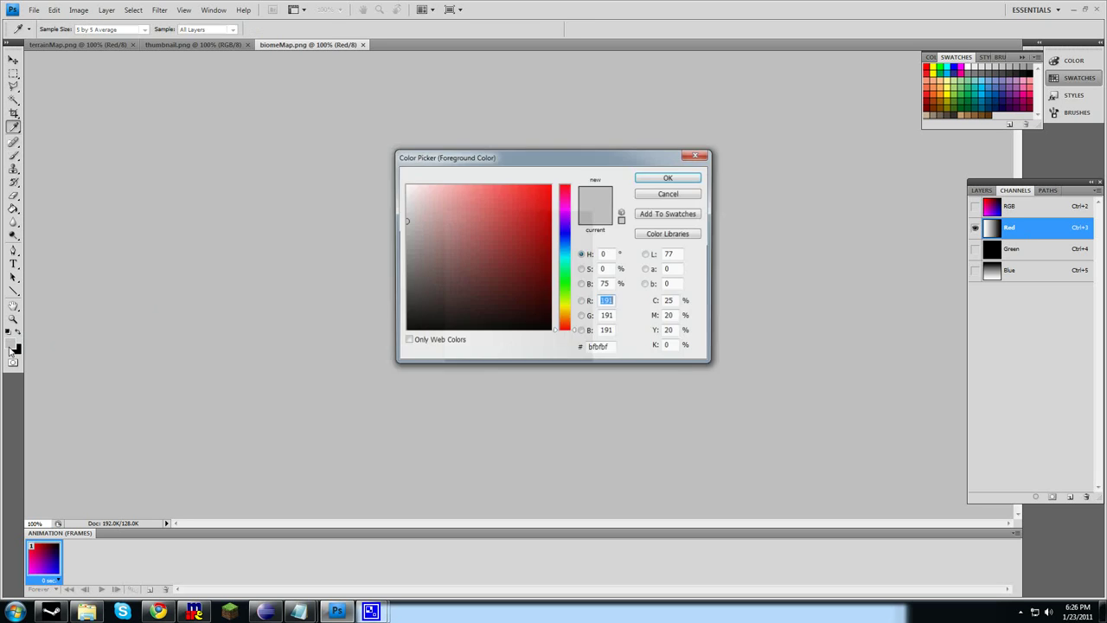
{"action": "left_click_drag", "start_coordinate": [418, 192], "coordinate": [383, 167]}
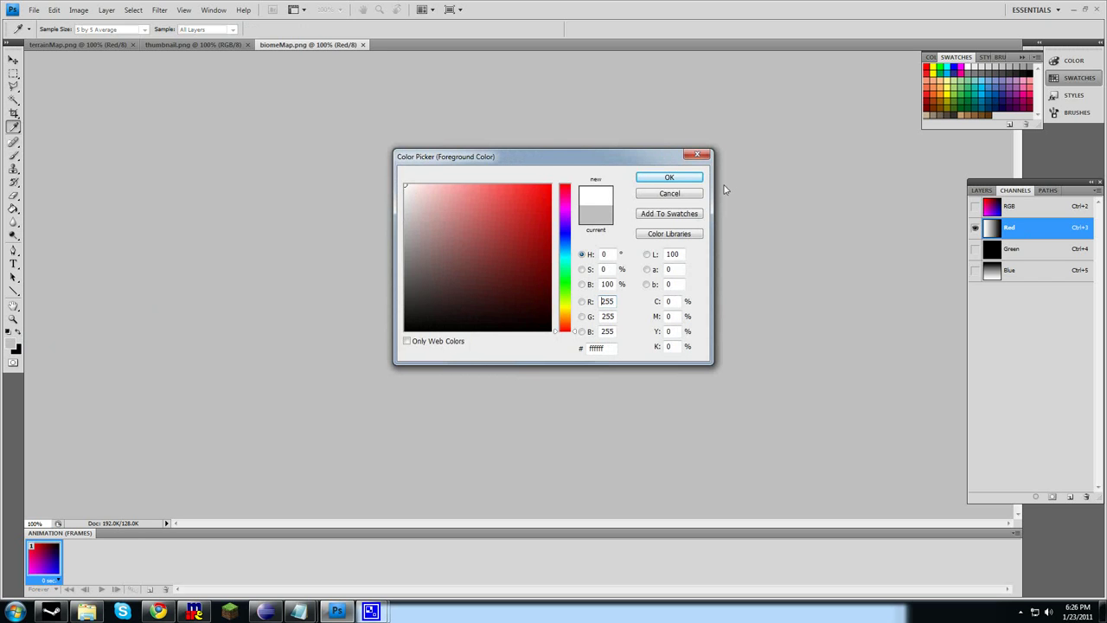
{"action": "left_click", "coordinate": [683, 180]}
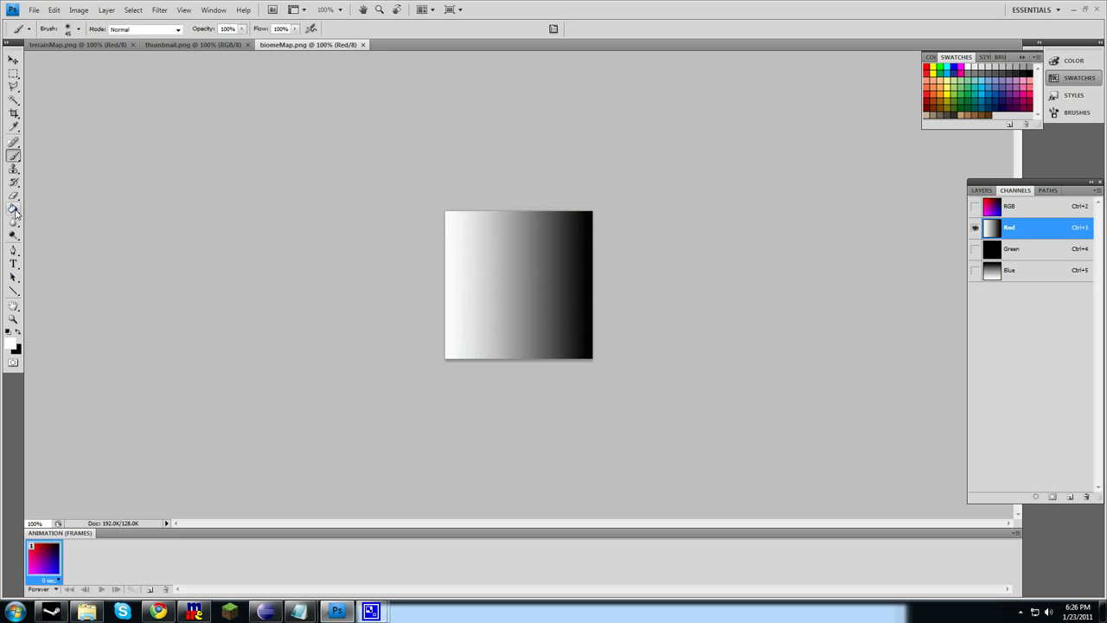
{"action": "left_click_drag", "start_coordinate": [14, 209], "coordinate": [28, 217]}
{"action": "left_click", "coordinate": [61, 207]}
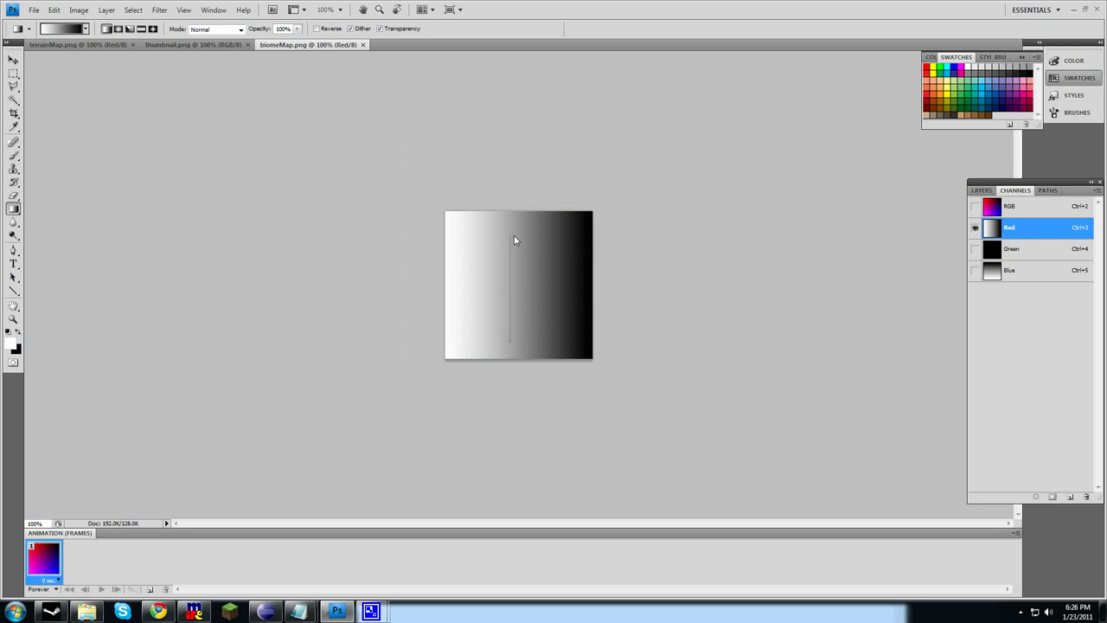
{"action": "left_click_drag", "start_coordinate": [513, 235], "coordinate": [513, 236]}
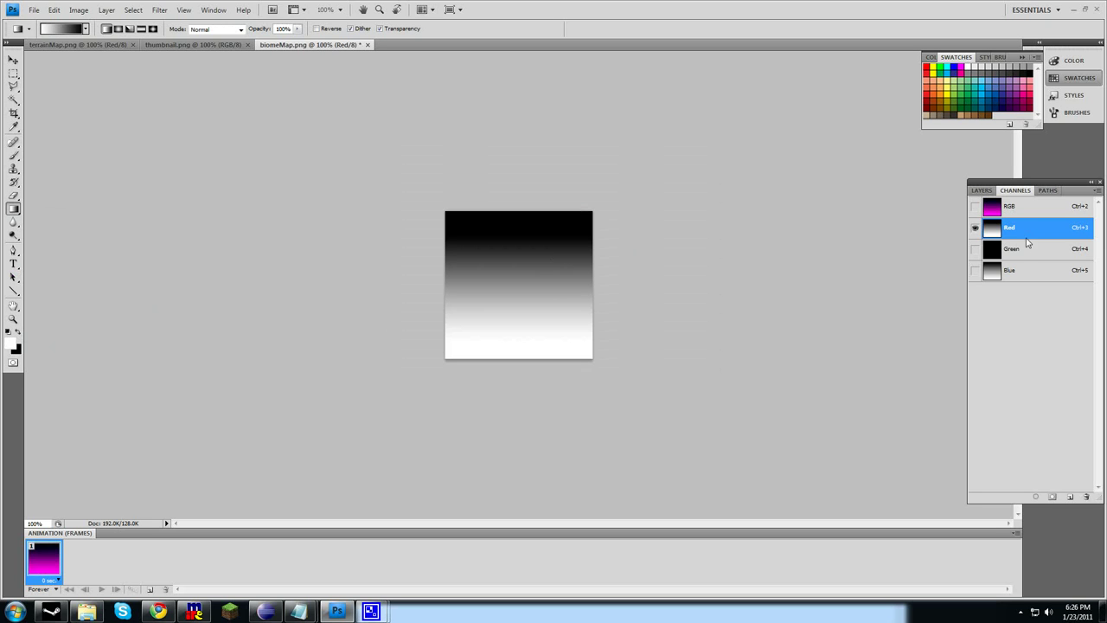
Draw a horizontal gradient from white at right to black at left on biomeMap.png's Blue channel, then save with all channels active
{"action": "left_click", "coordinate": [1022, 267]}
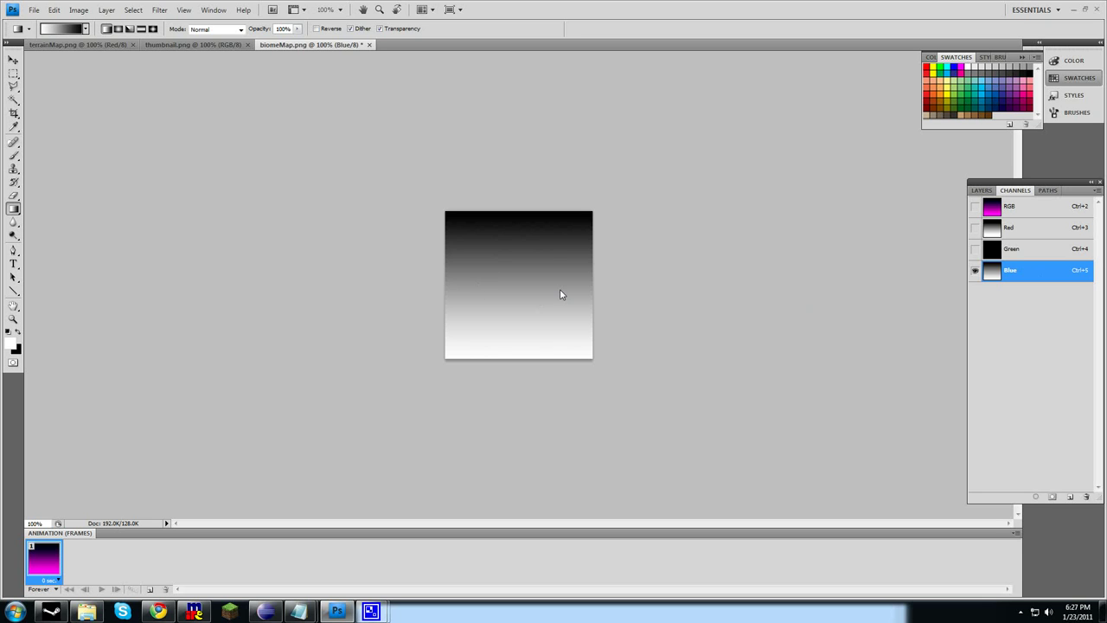
{"action": "left_click_drag", "start_coordinate": [562, 290], "coordinate": [472, 292]}
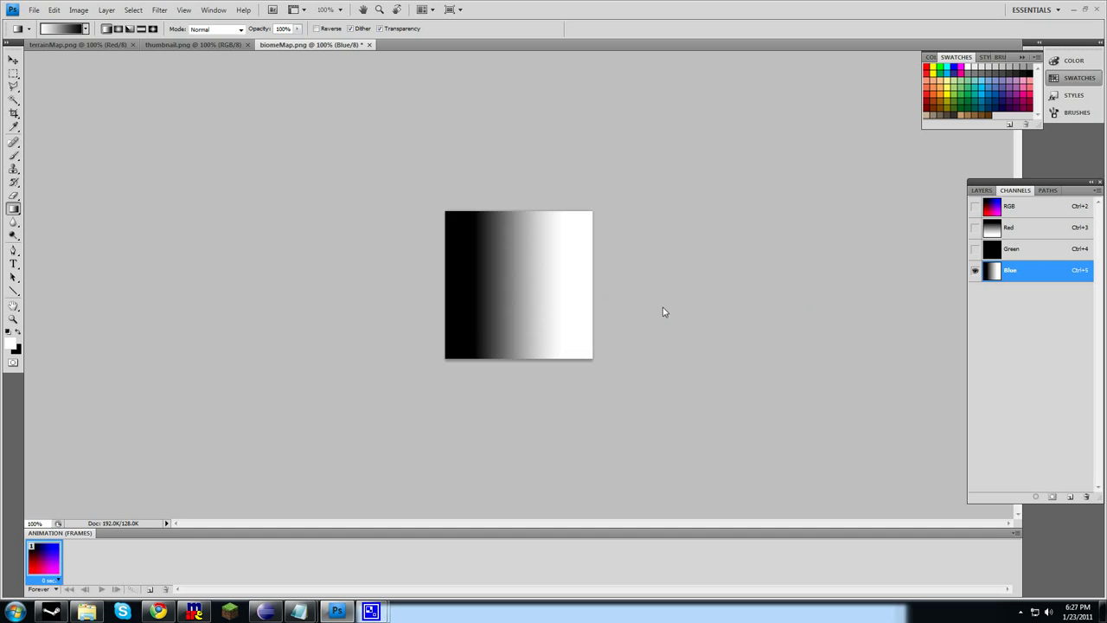
{"action": "left_click", "coordinate": [975, 208]}
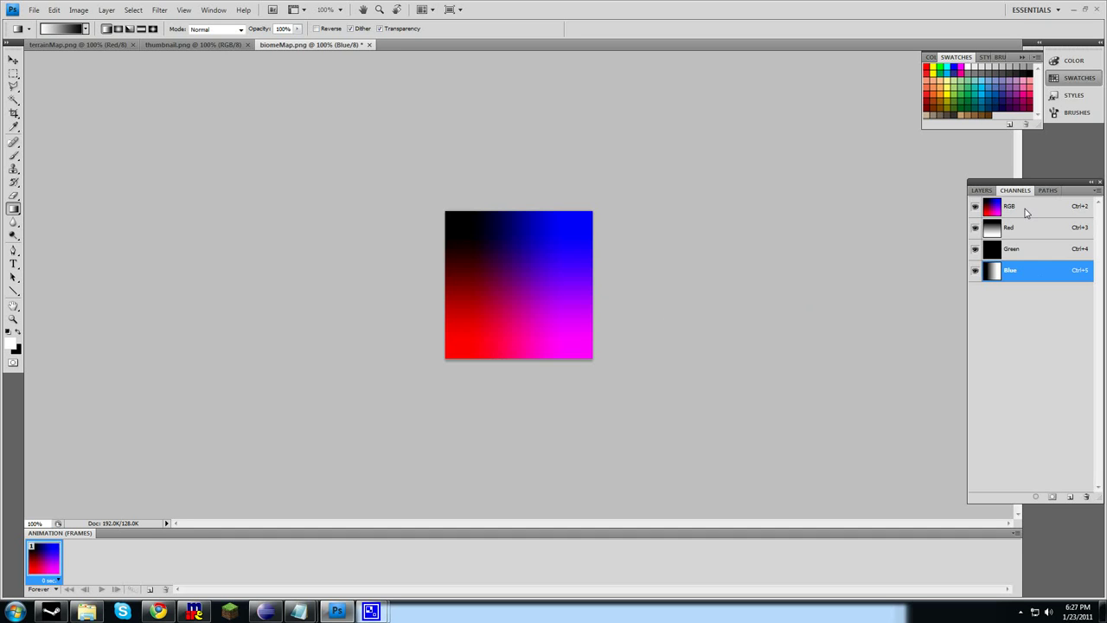
{"action": "left_click", "coordinate": [1028, 211]}
{"action": "key", "text": "ctrl+s"}
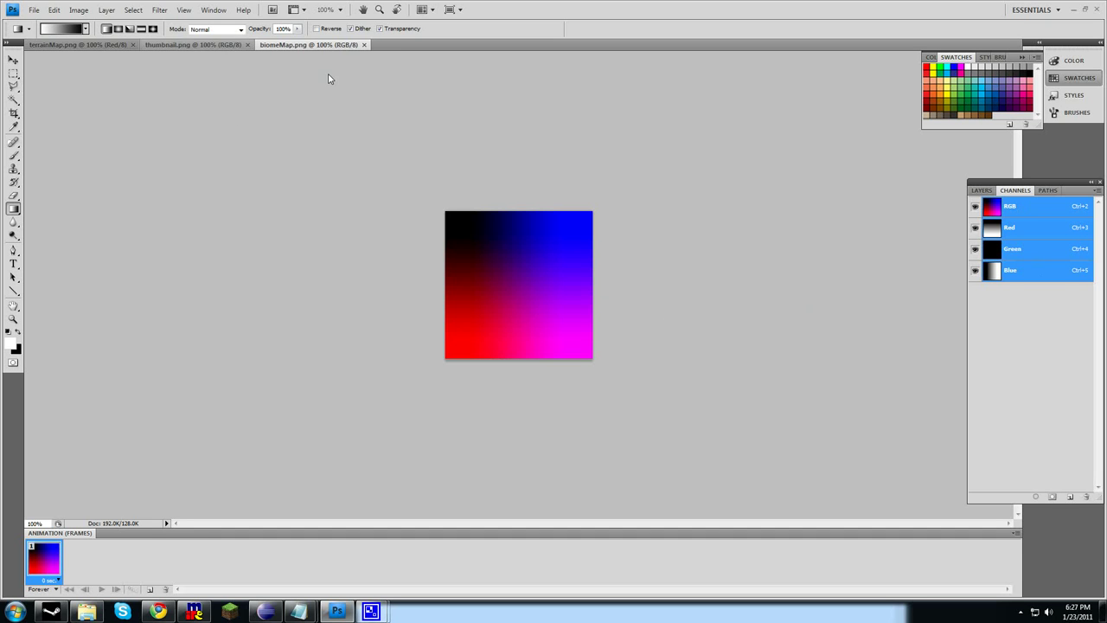
Cover thumbnail.png with a diagonal gradient from white at the upper left to black at the lower right and save it
{"action": "left_click", "coordinate": [192, 45]}
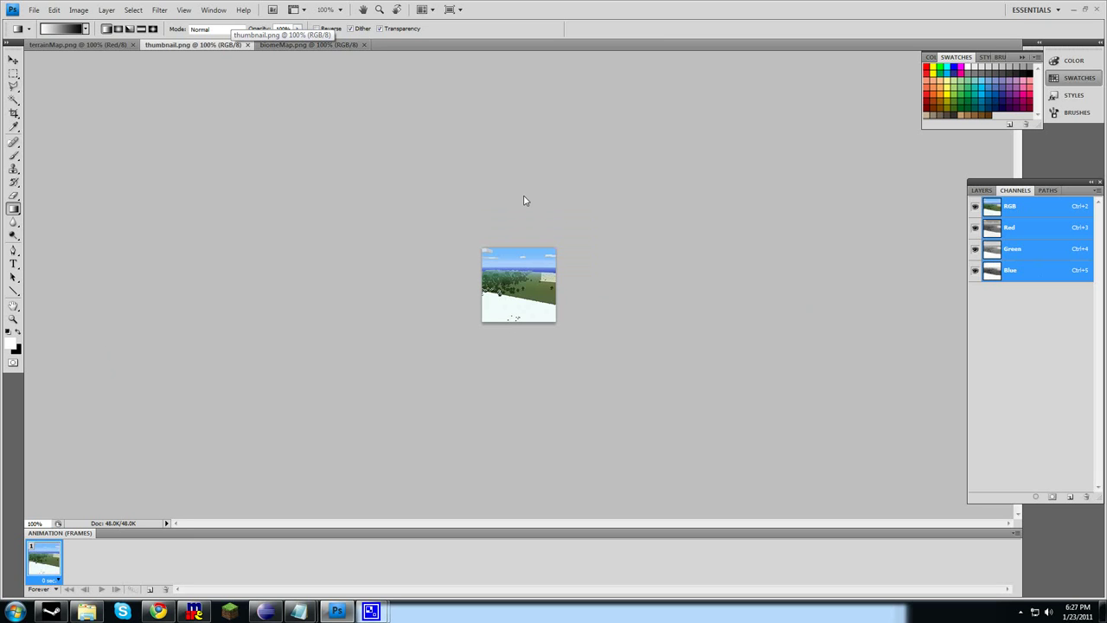
{"action": "left_click_drag", "start_coordinate": [531, 294], "coordinate": [550, 316]}
{"action": "key", "text": "ctrl+s"}
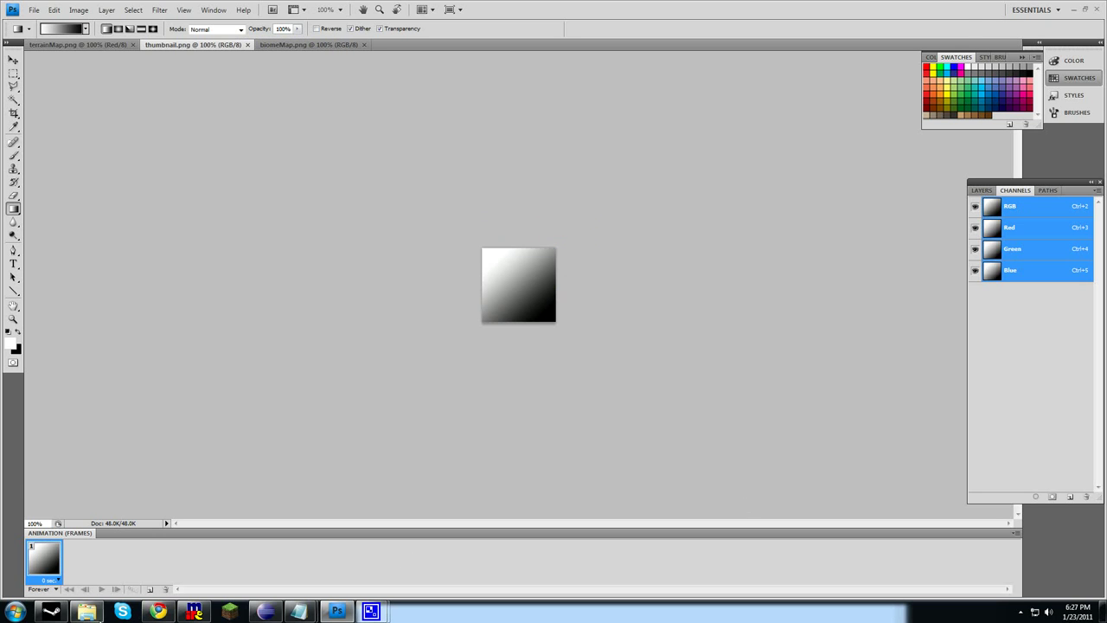
Switch to Windows Explorer and run adventureCraft.exe from the AdventureCraft folder
{"action": "left_click", "coordinate": [95, 613]}
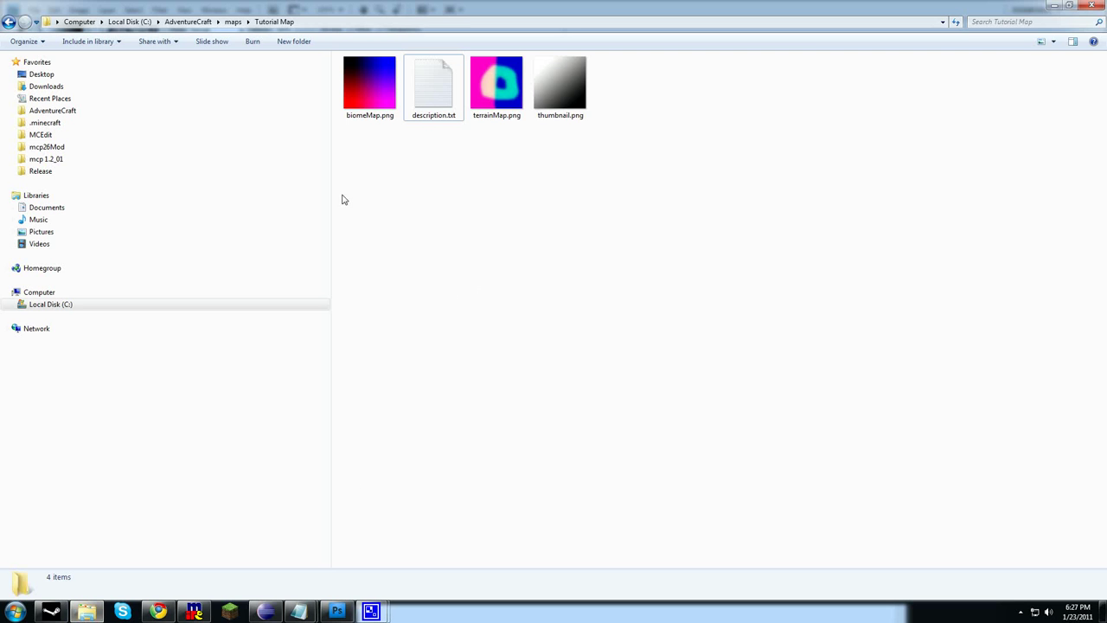
{"action": "left_click", "coordinate": [188, 21]}
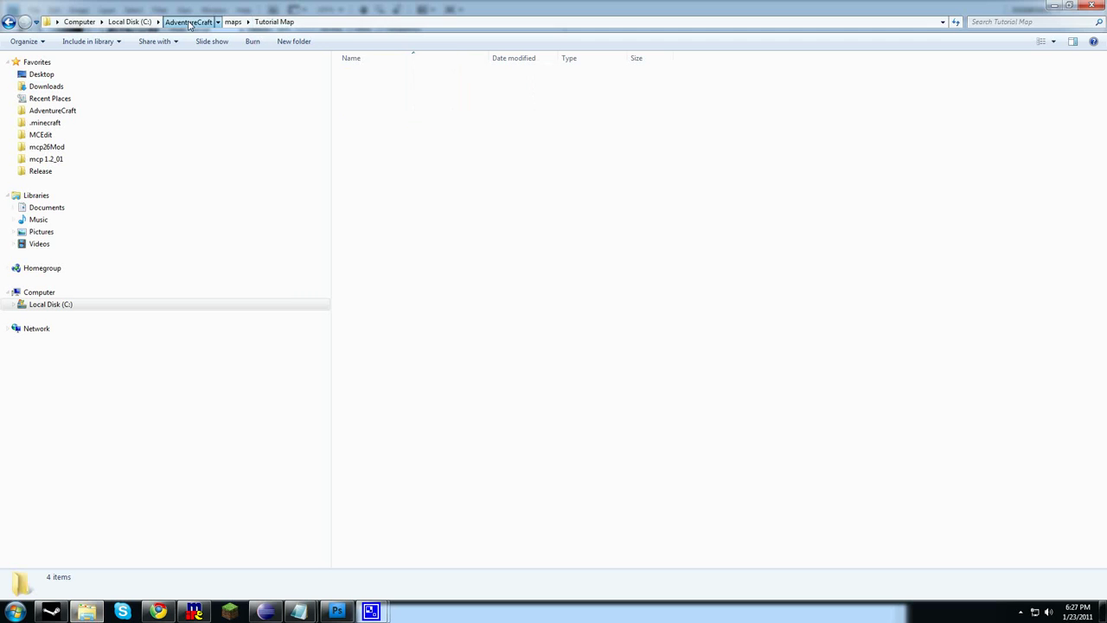
{"action": "double_click", "coordinate": [427, 147]}
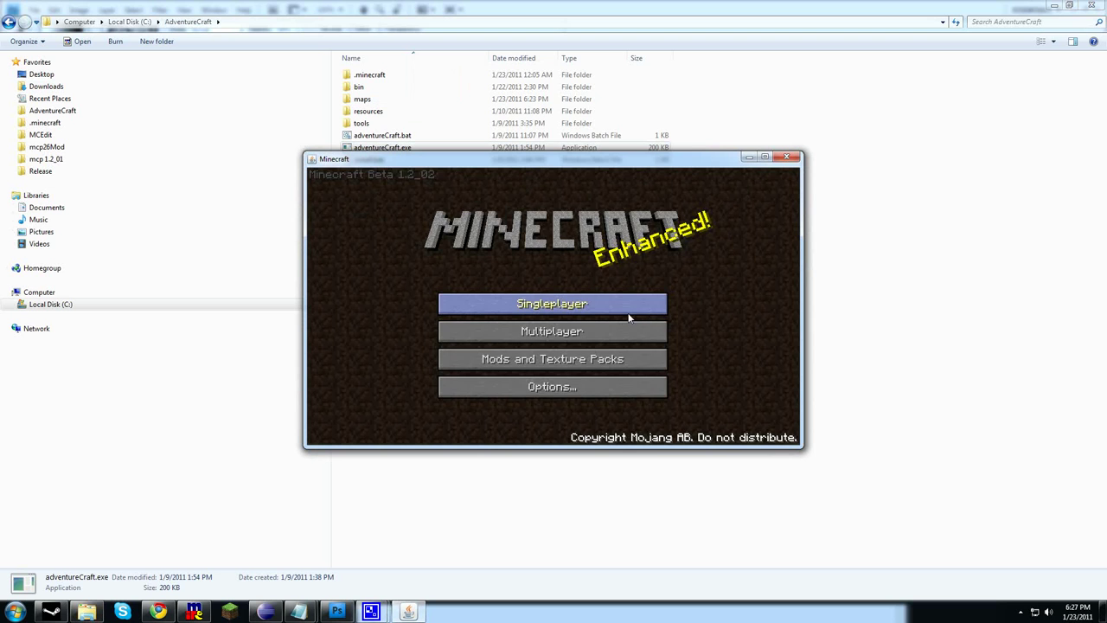
Start a new single-player world in Minecraft using Tutorial Map
{"action": "left_click", "coordinate": [629, 310]}
{"action": "left_click", "coordinate": [596, 285]}
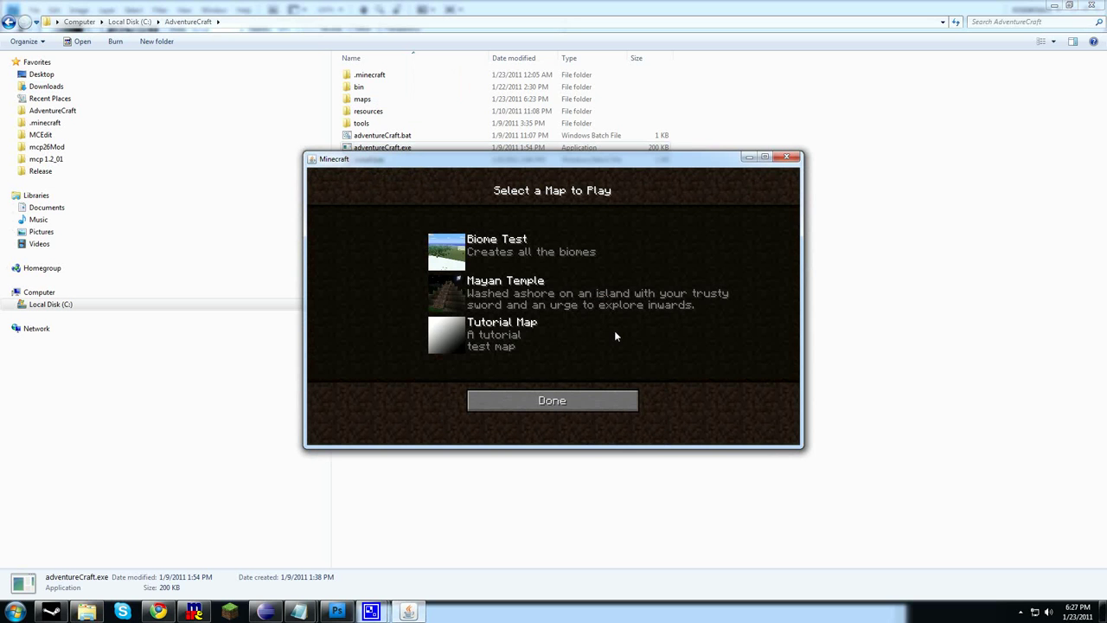
{"action": "left_click", "coordinate": [465, 336]}
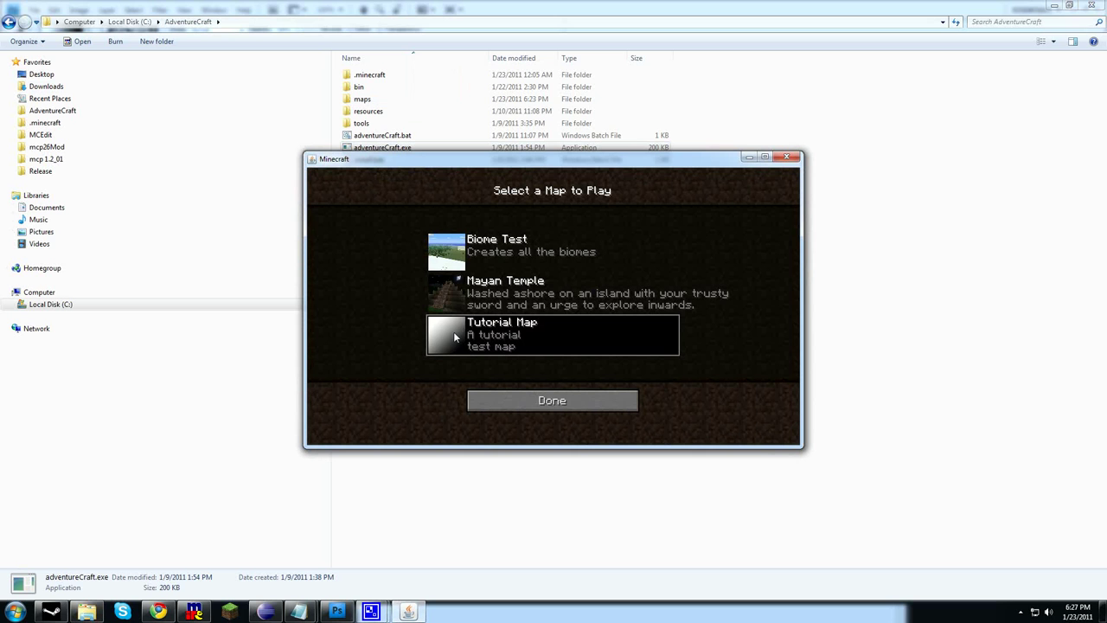
{"action": "left_click", "coordinate": [521, 404]}
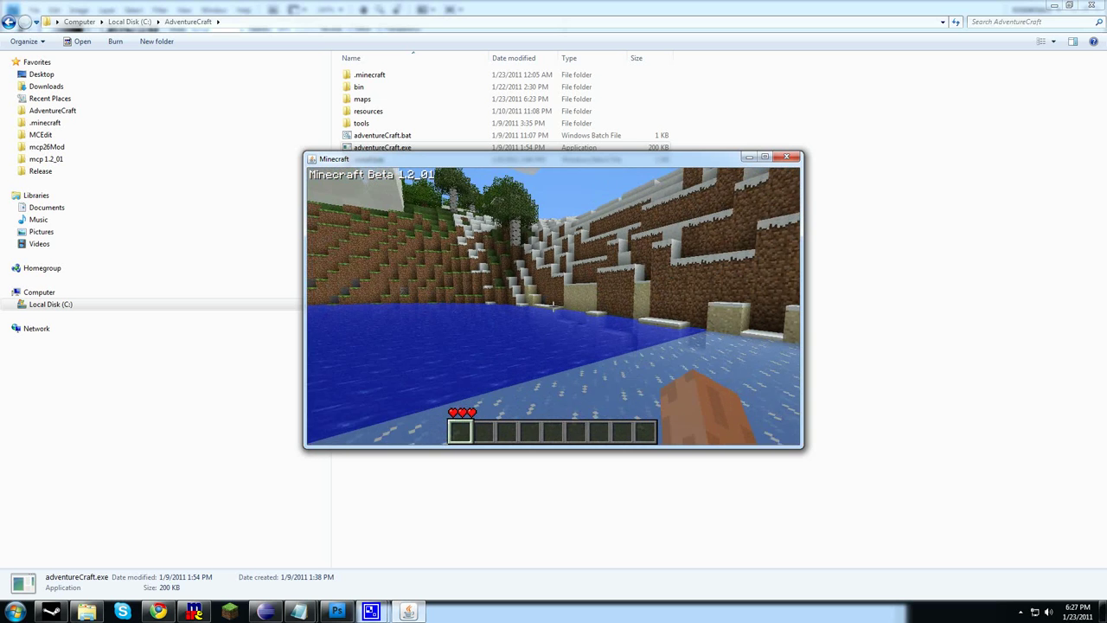
Activate debug mode and fly up above the lake in the crater
{"action": "key", "text": "F4"}
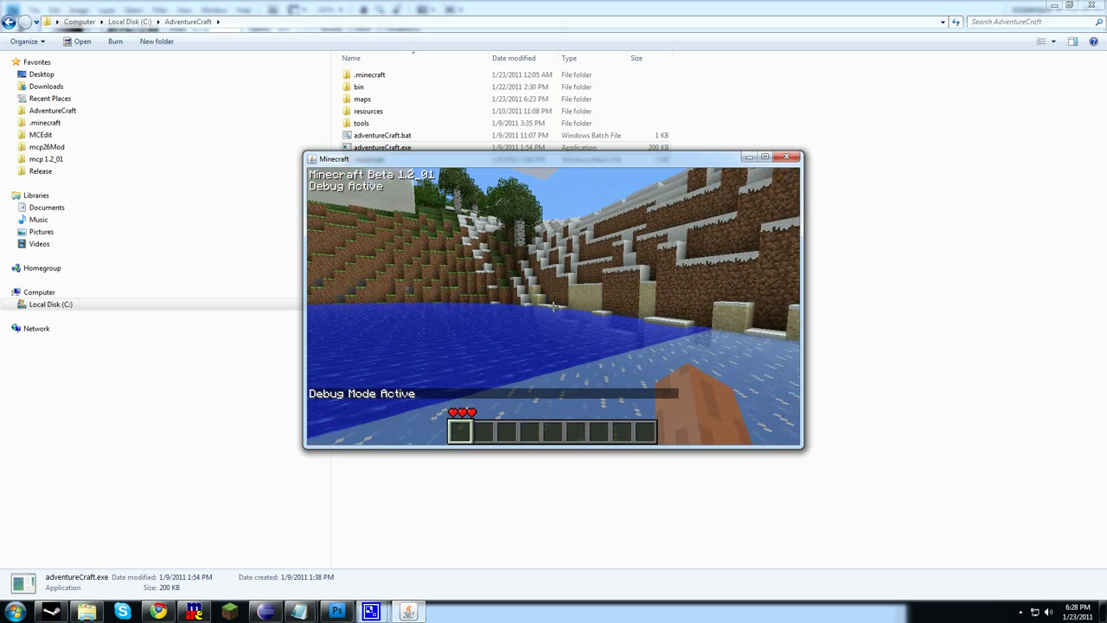
{"action": "key", "text": "space"}
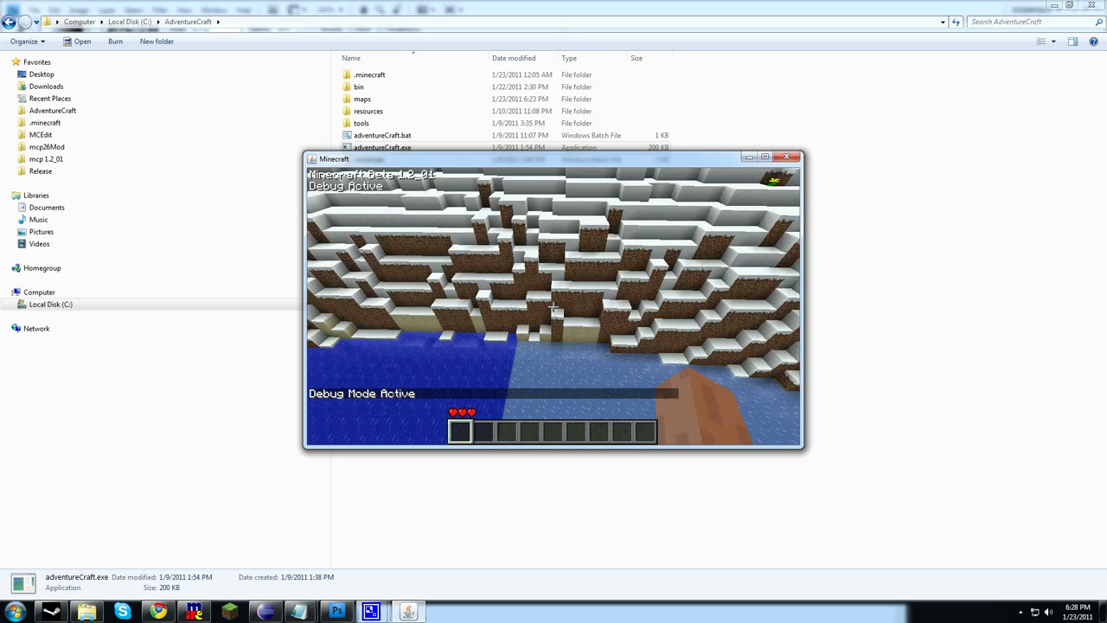
{"action": "key", "text": "space"}
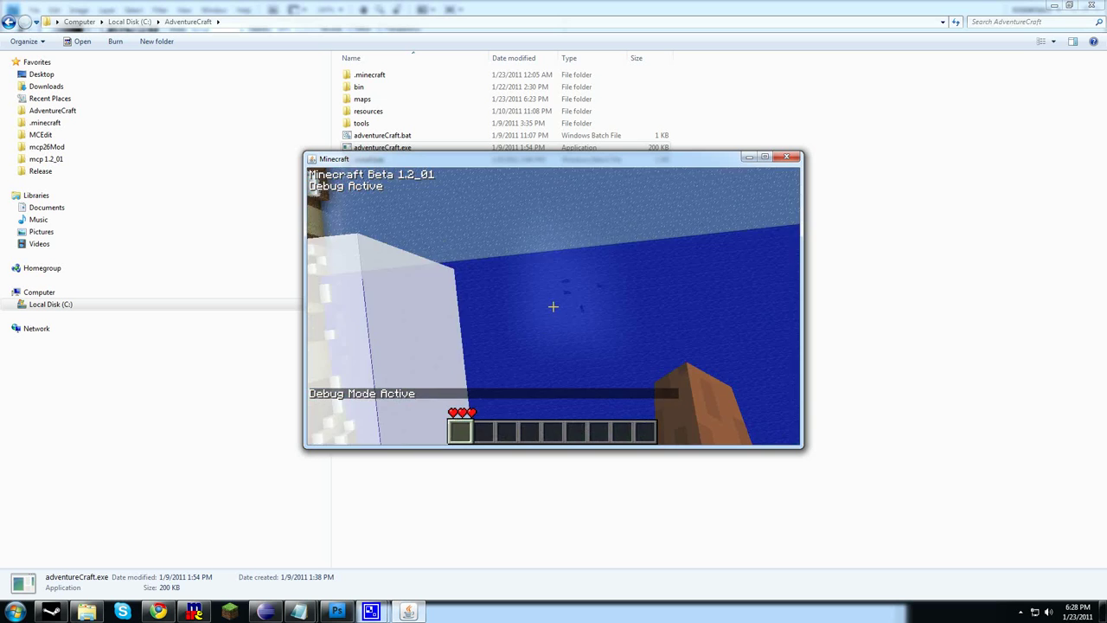
Fly over the island to examine its generated terrain, biomes and central lake
{"action": "key", "text": "w"}
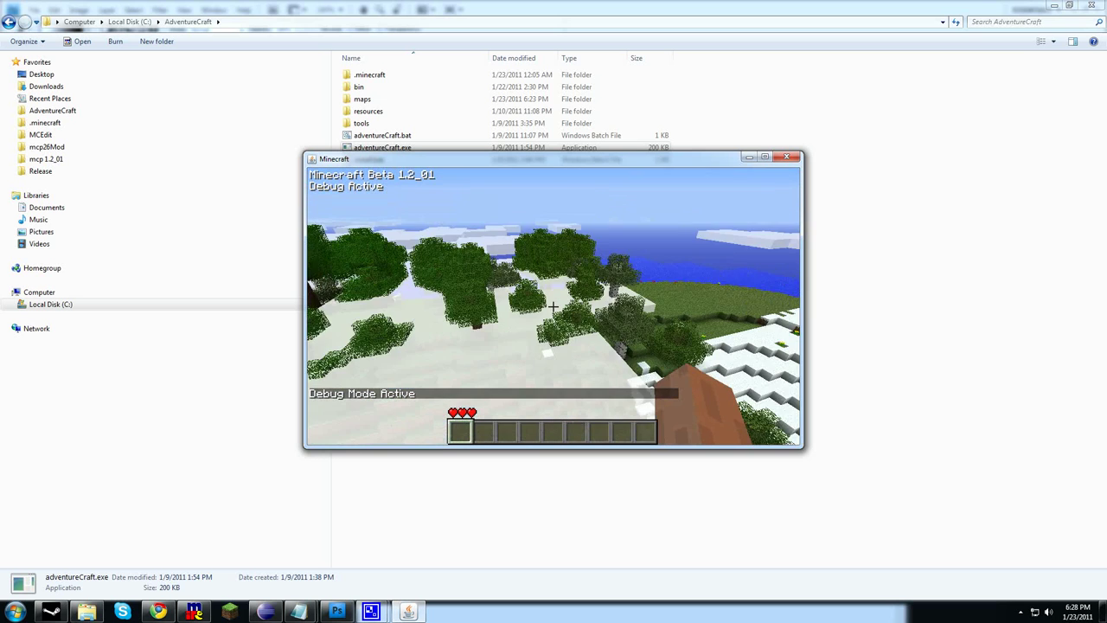
{"action": "key", "text": "w"}
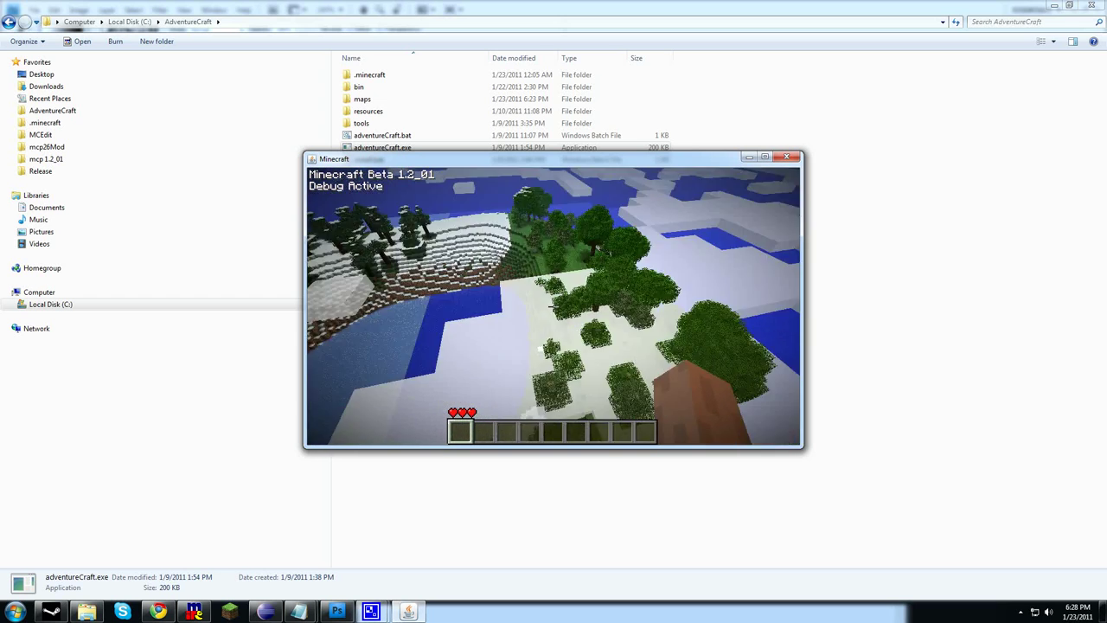
{"action": "key", "text": "w"}
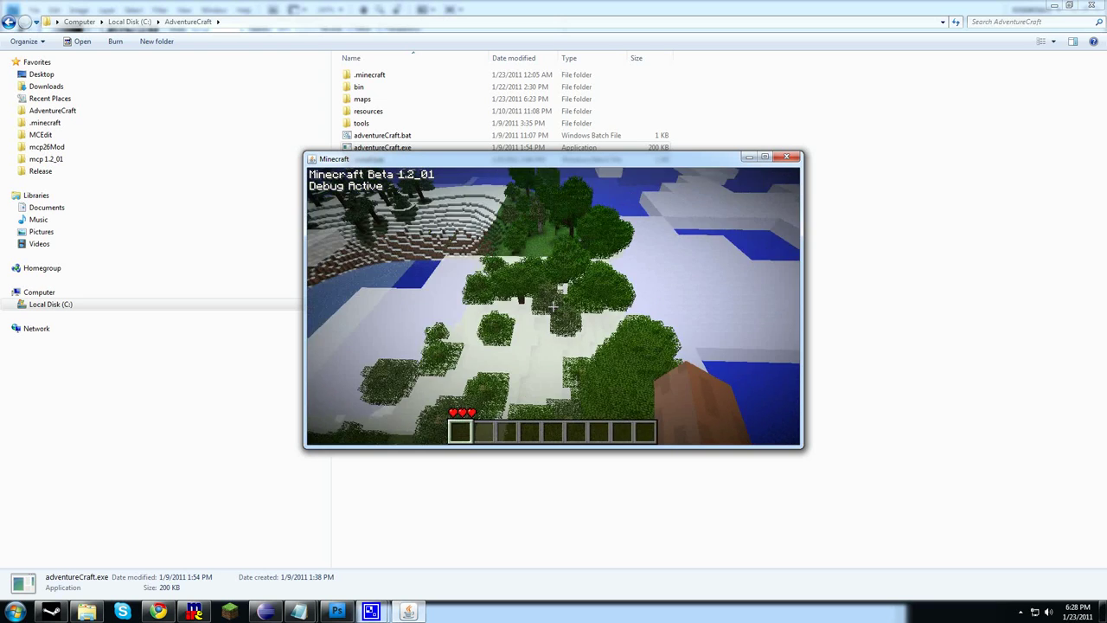
{"action": "key", "text": "w"}
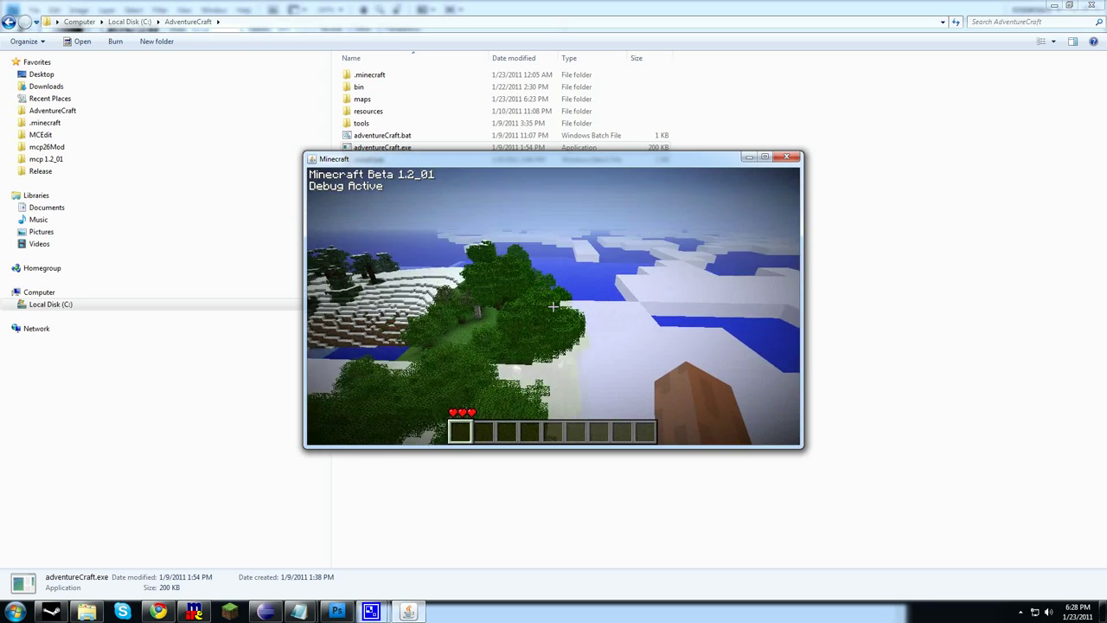
{"action": "key", "text": "w"}
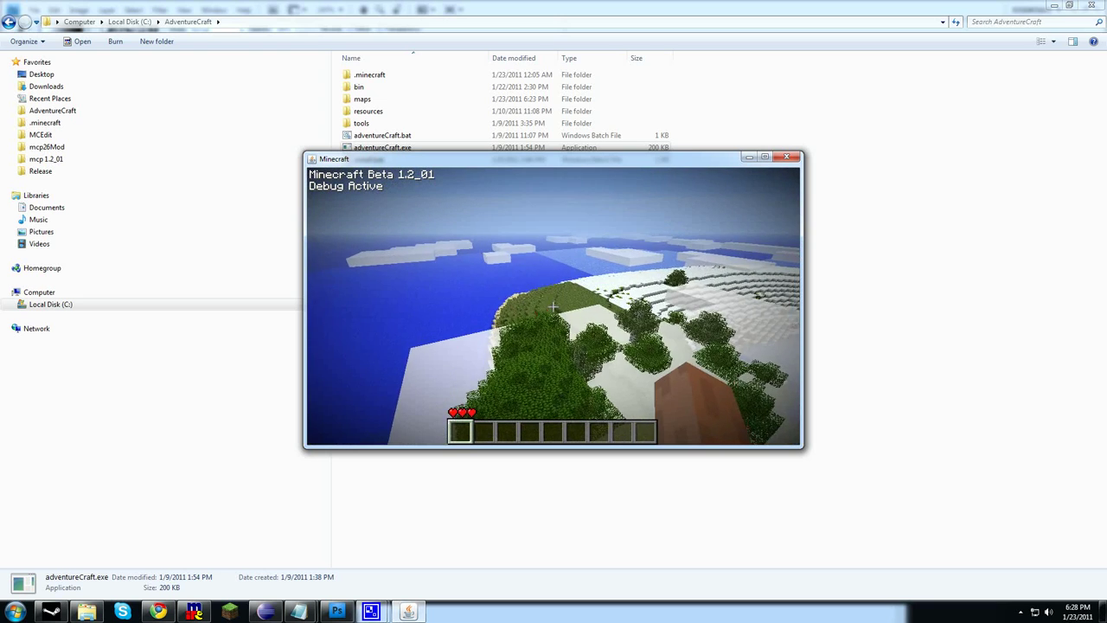
{"action": "key", "text": "w"}
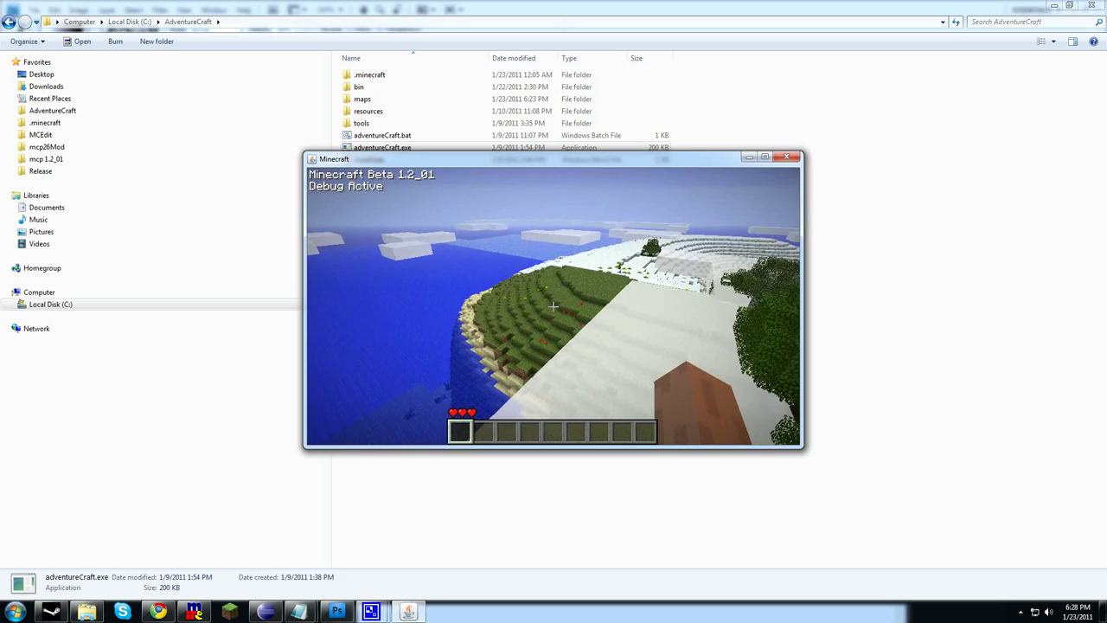
{"action": "key", "text": "w"}
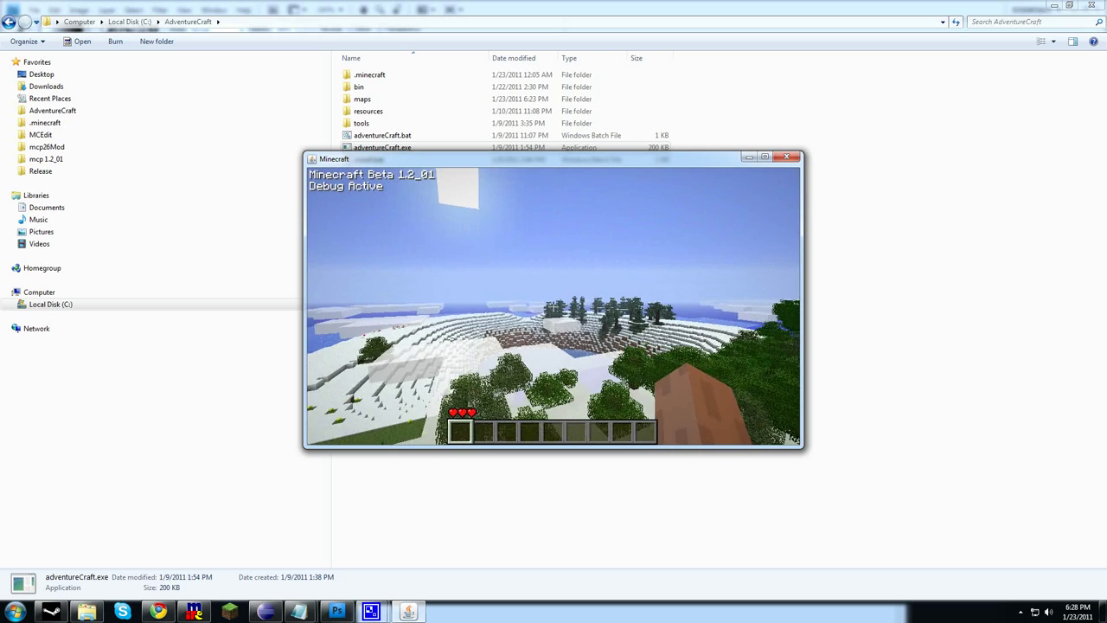
{"action": "key", "text": "w"}
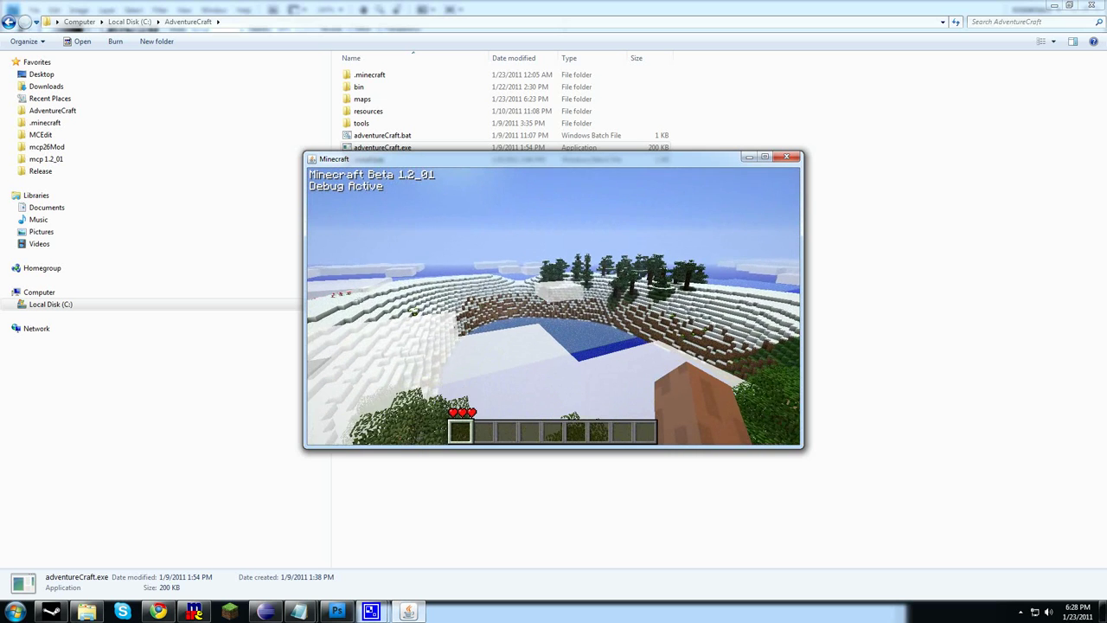
{"action": "key", "text": "w"}
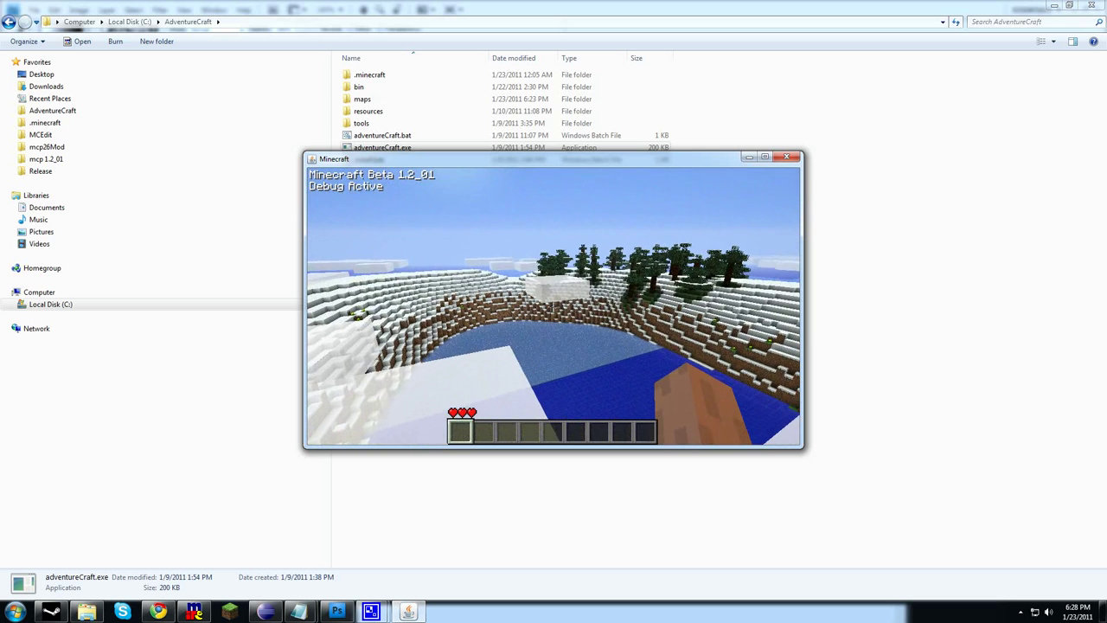
{"action": "key", "text": "w"}
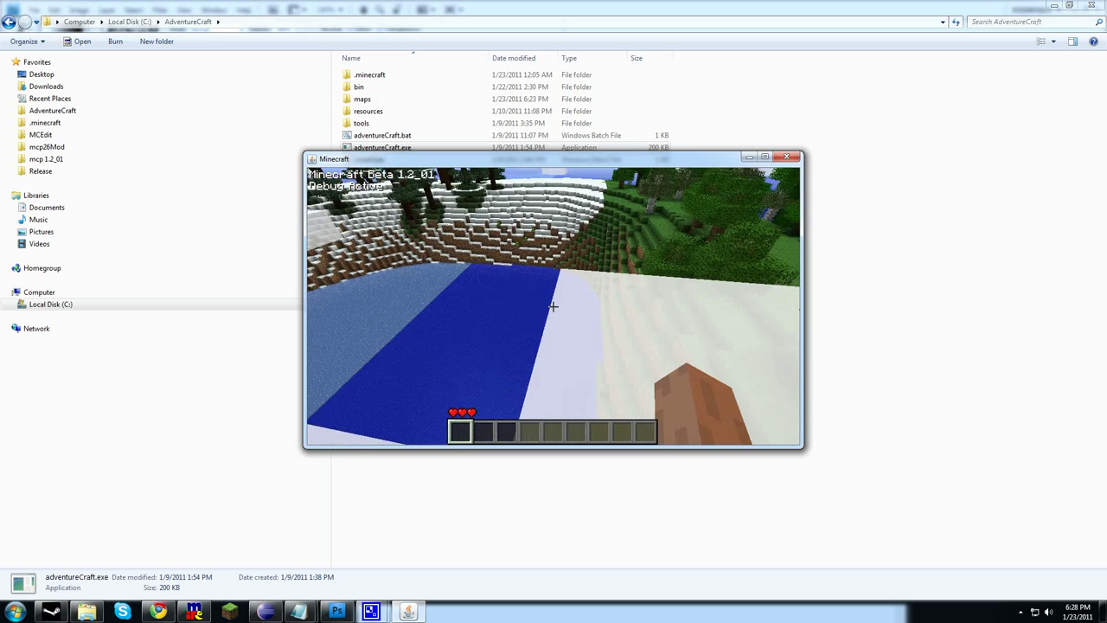
{"action": "key", "text": "w"}
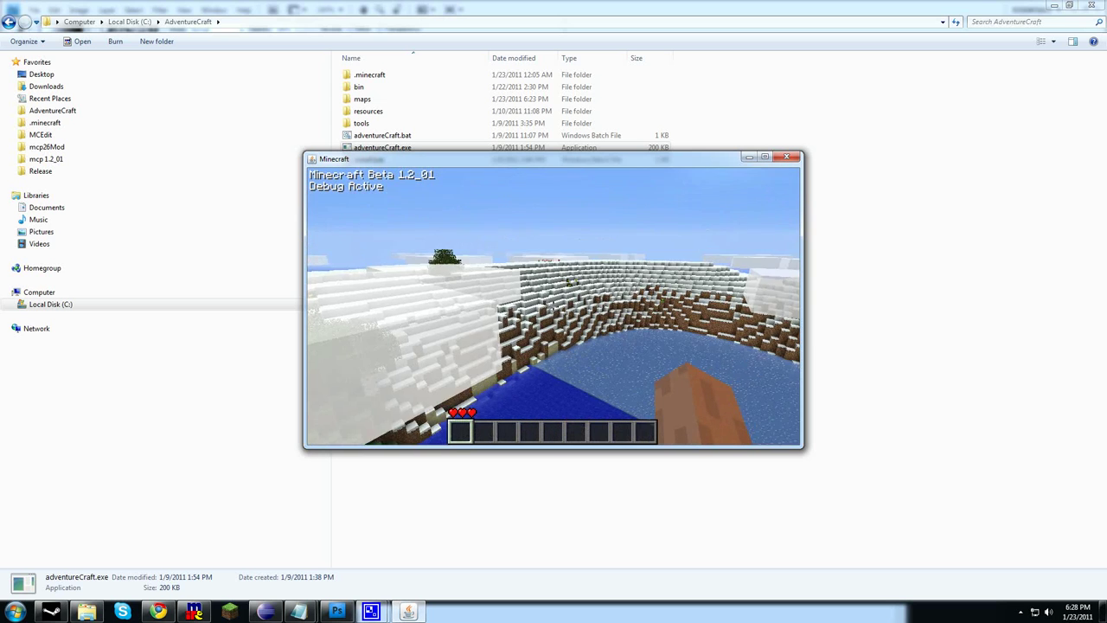
Turn on map editing with the /maped command and fly down close to the frozen part of the lake
{"action": "key", "text": "t"}
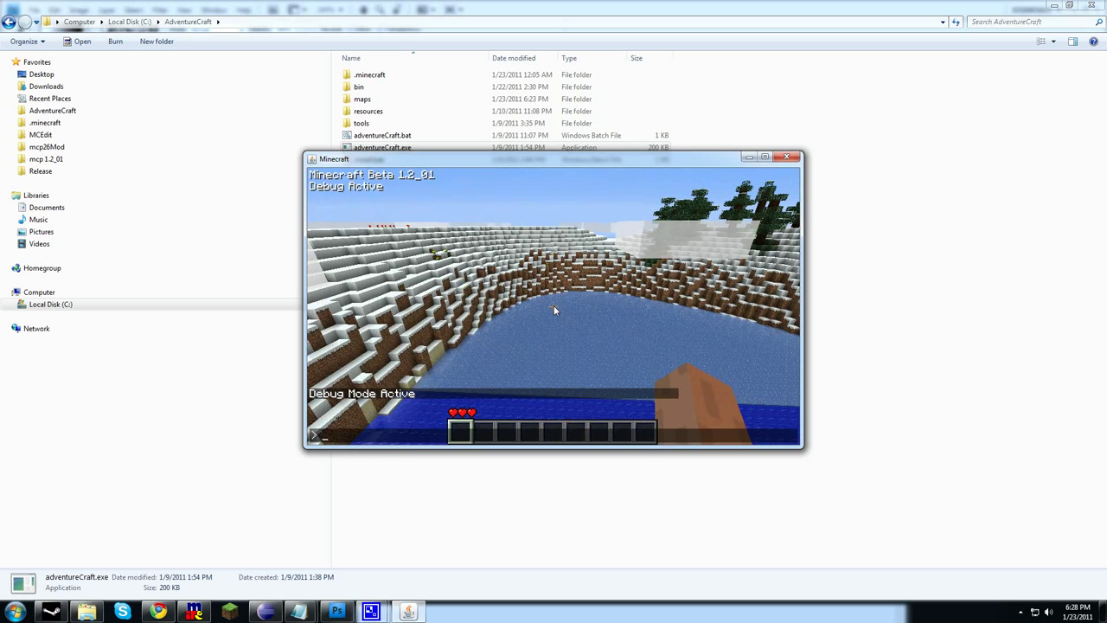
{"action": "type", "text": "/maped"}
{"action": "key", "text": "Return"}
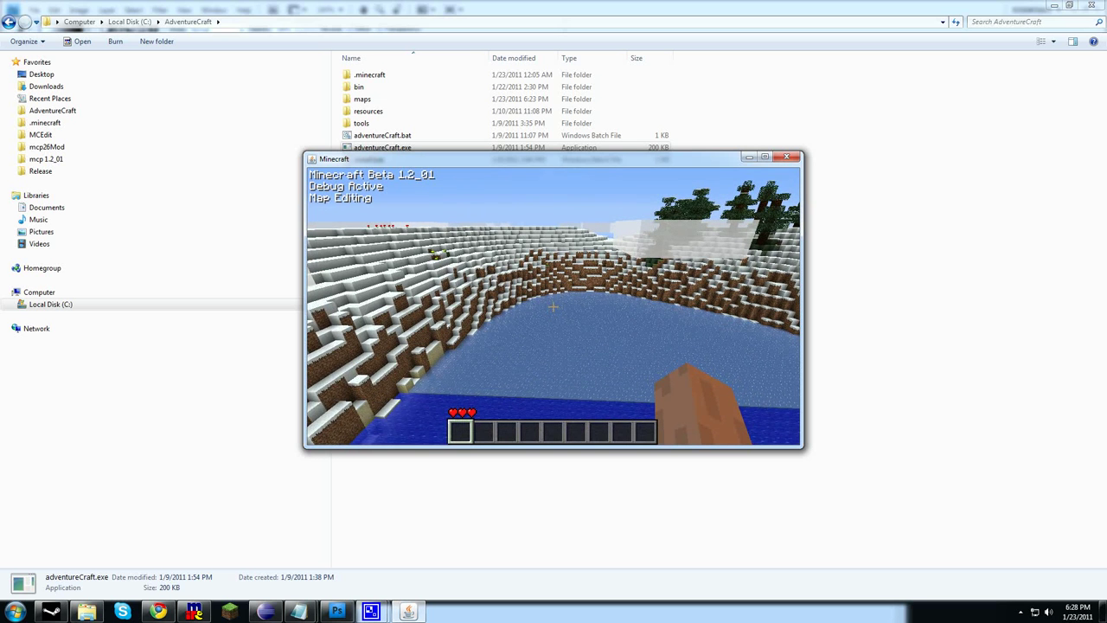
{"action": "key", "text": "w"}
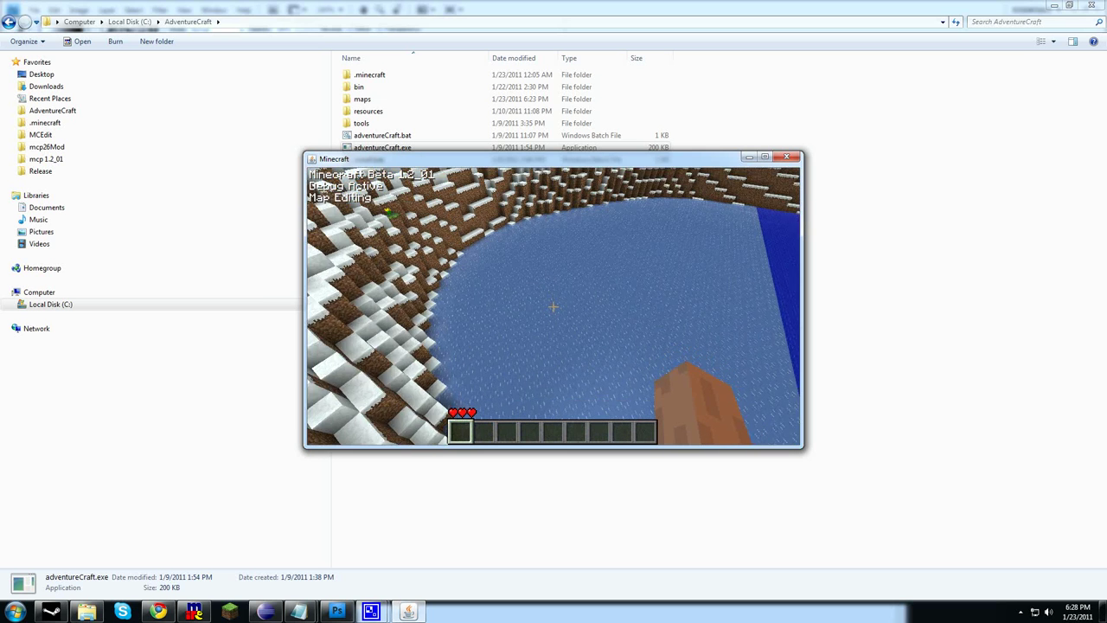
{"action": "key", "text": "w"}
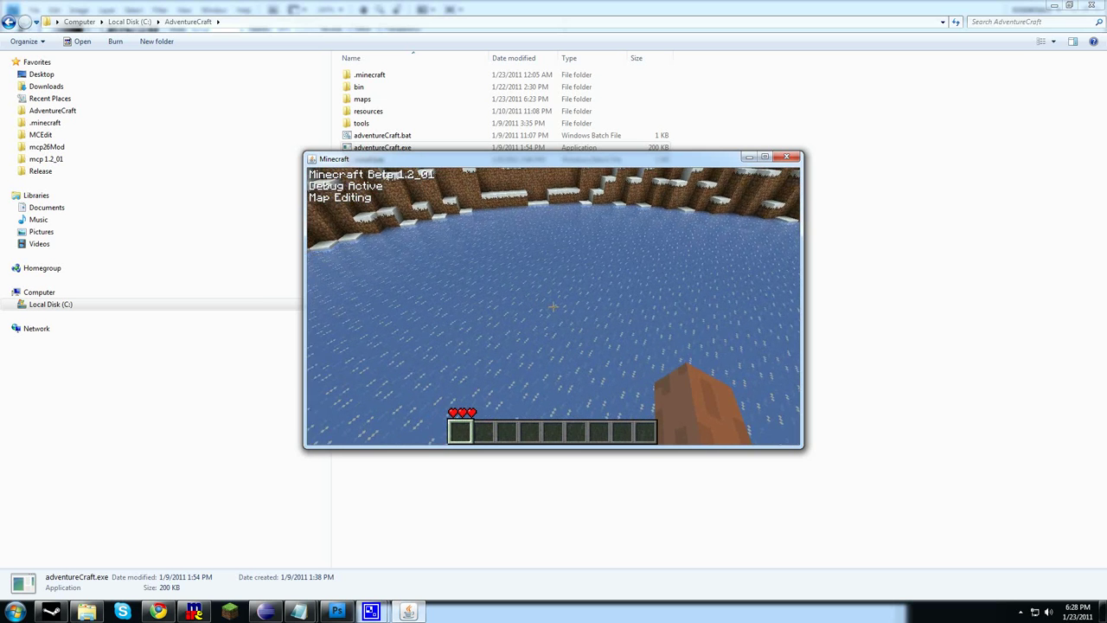
Put a brick block from the block palette into the hotbar and hold it
{"action": "key", "text": "e"}
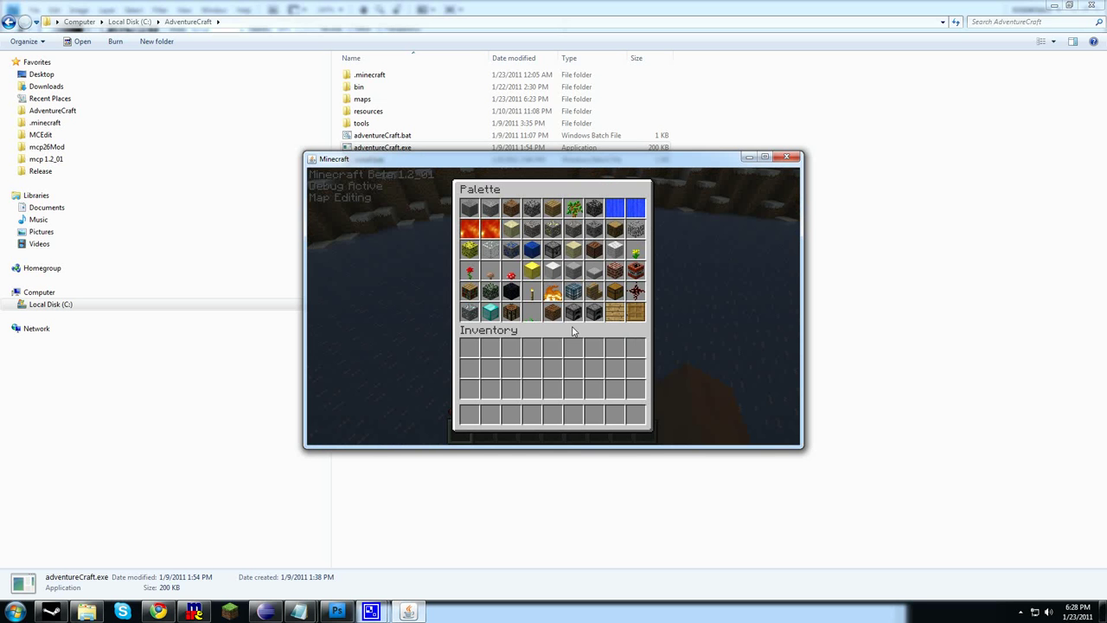
{"action": "left_click", "coordinate": [616, 272]}
{"action": "left_click", "coordinate": [510, 414]}
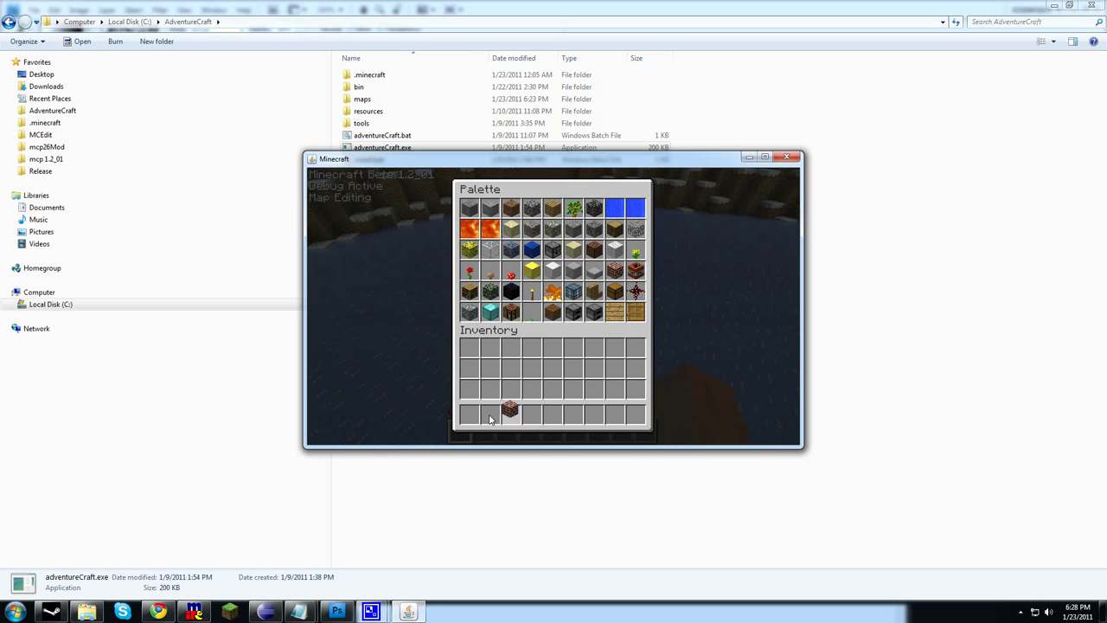
{"action": "key", "text": "e"}
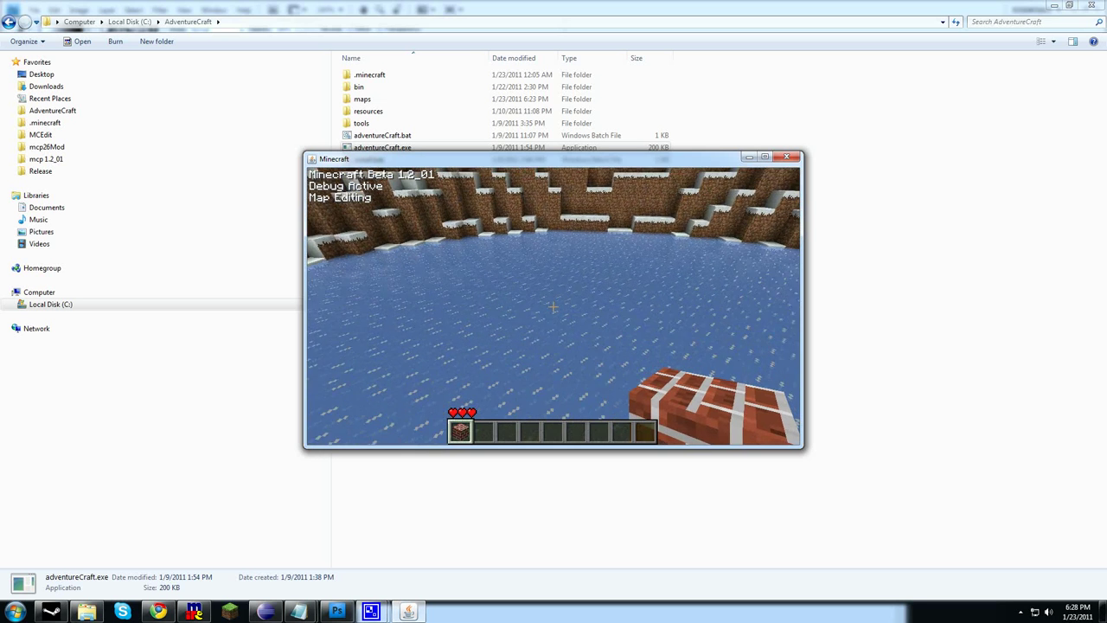
Build a small structure of brick walls on the frozen lake with map editing active
{"action": "right_click", "coordinate": [553, 307]}
{"action": "right_click", "coordinate": [553, 307]}
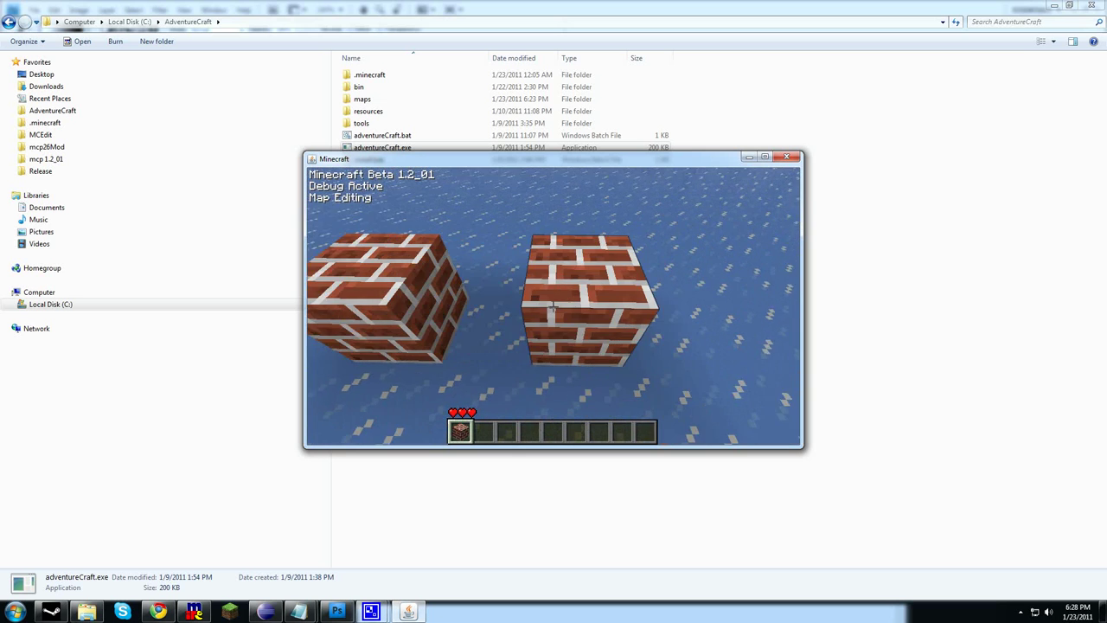
{"action": "right_click", "coordinate": [553, 307]}
{"action": "right_click", "coordinate": [554, 307]}
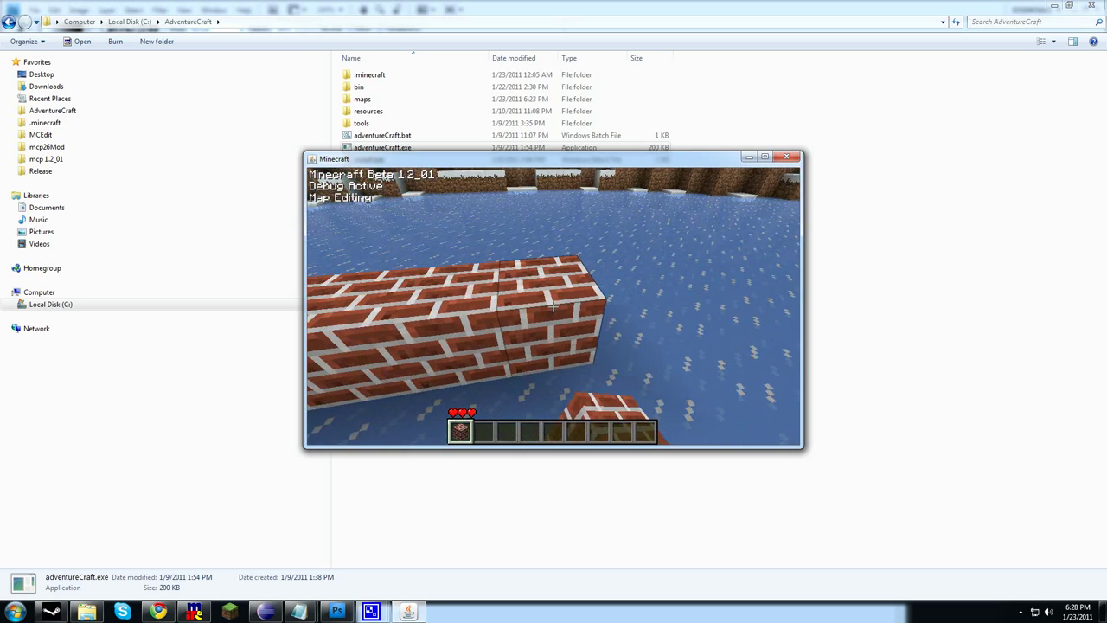
{"action": "right_click", "coordinate": [554, 307]}
{"action": "right_click", "coordinate": [553, 306]}
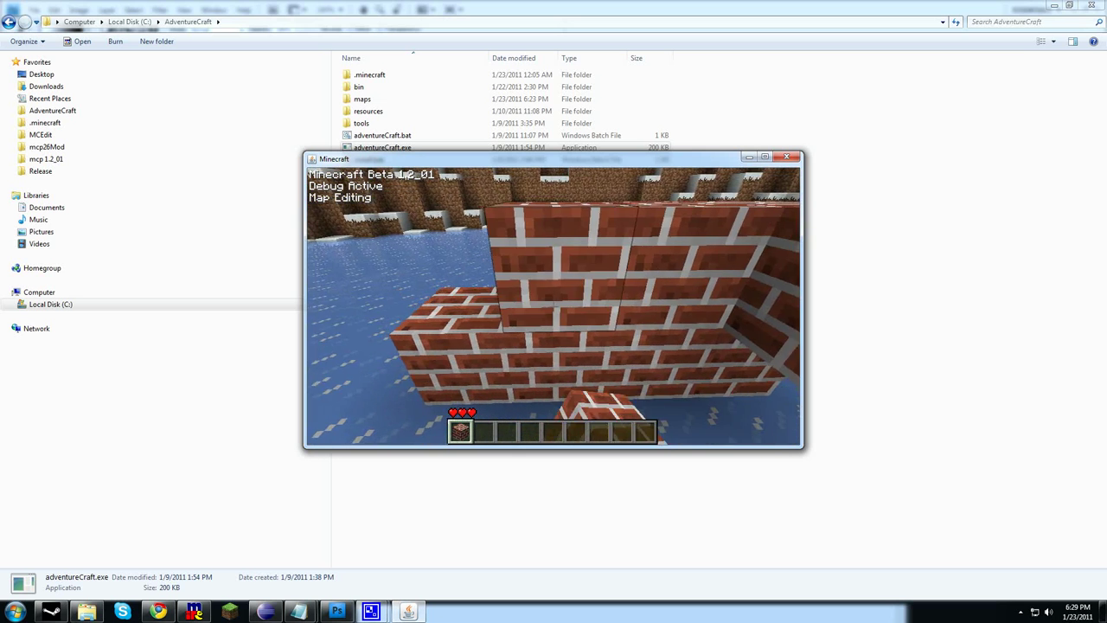
{"action": "right_click", "coordinate": [553, 306]}
{"action": "right_click", "coordinate": [553, 306]}
{"action": "right_click", "coordinate": [554, 306]}
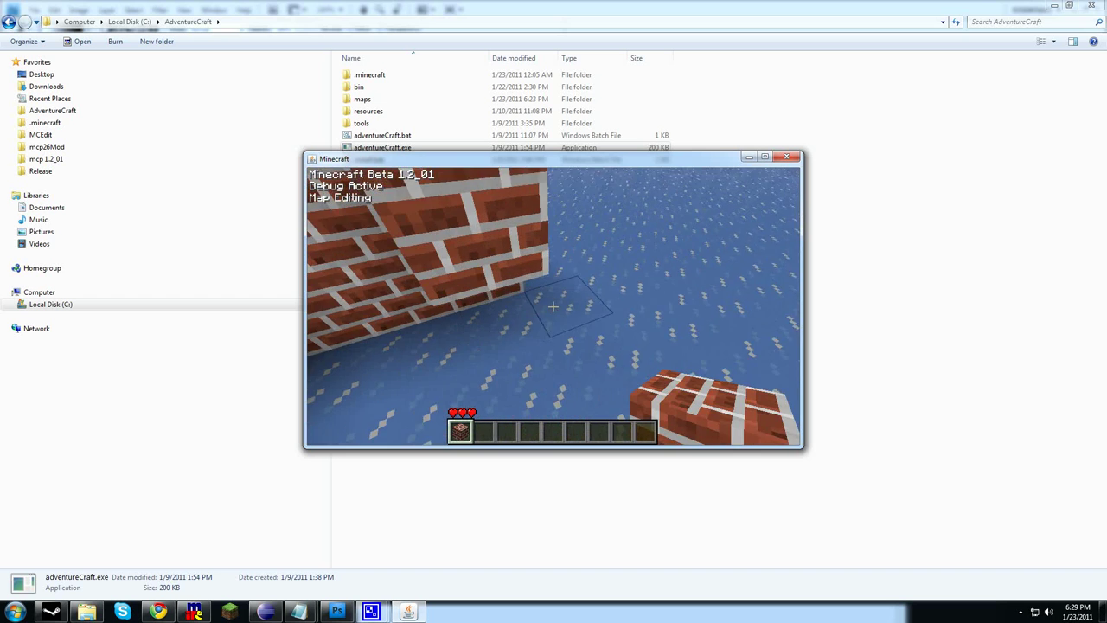
{"action": "right_click", "coordinate": [554, 306]}
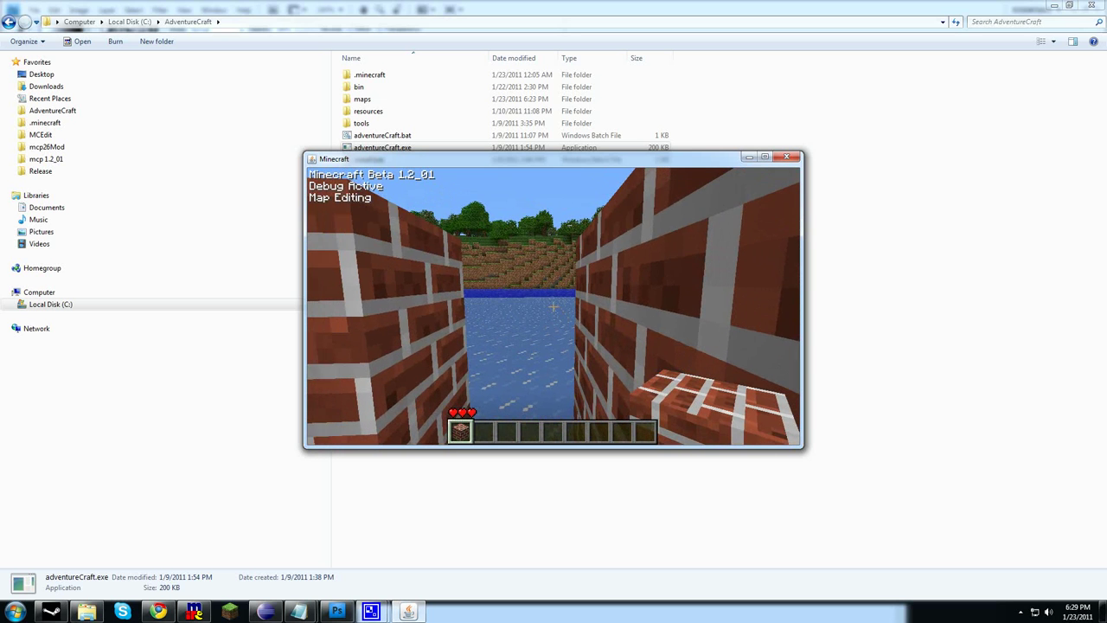
Leave the current world and start a new single-player world from Tutorial Map in the fourth slot
{"action": "key", "text": "Escape"}
{"action": "left_click", "coordinate": [555, 310]}
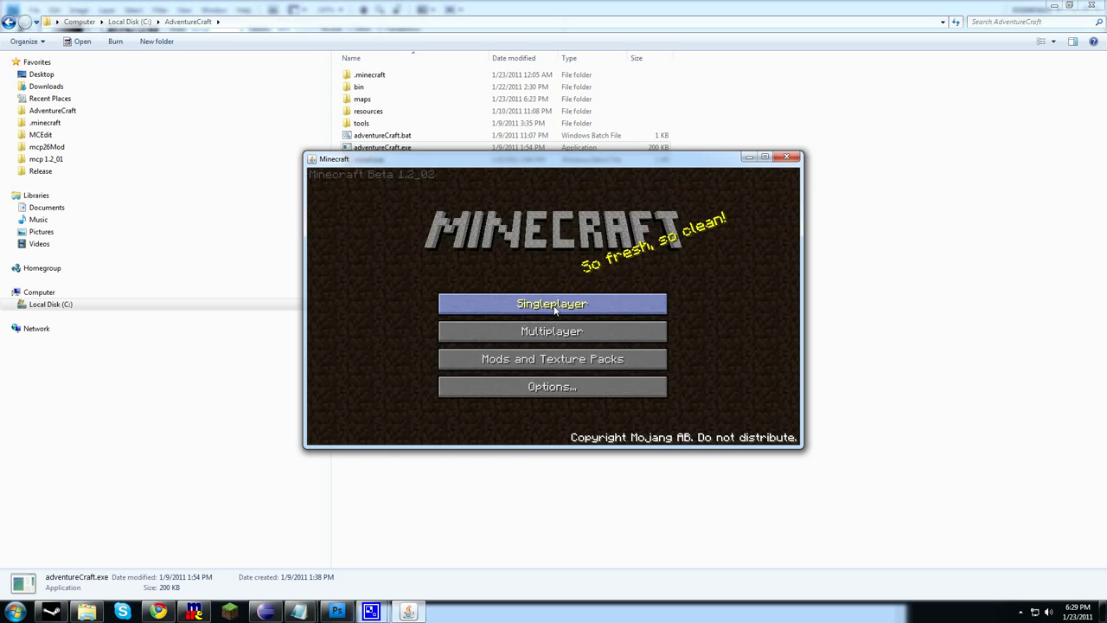
{"action": "left_click", "coordinate": [555, 310]}
{"action": "left_click", "coordinate": [573, 305]}
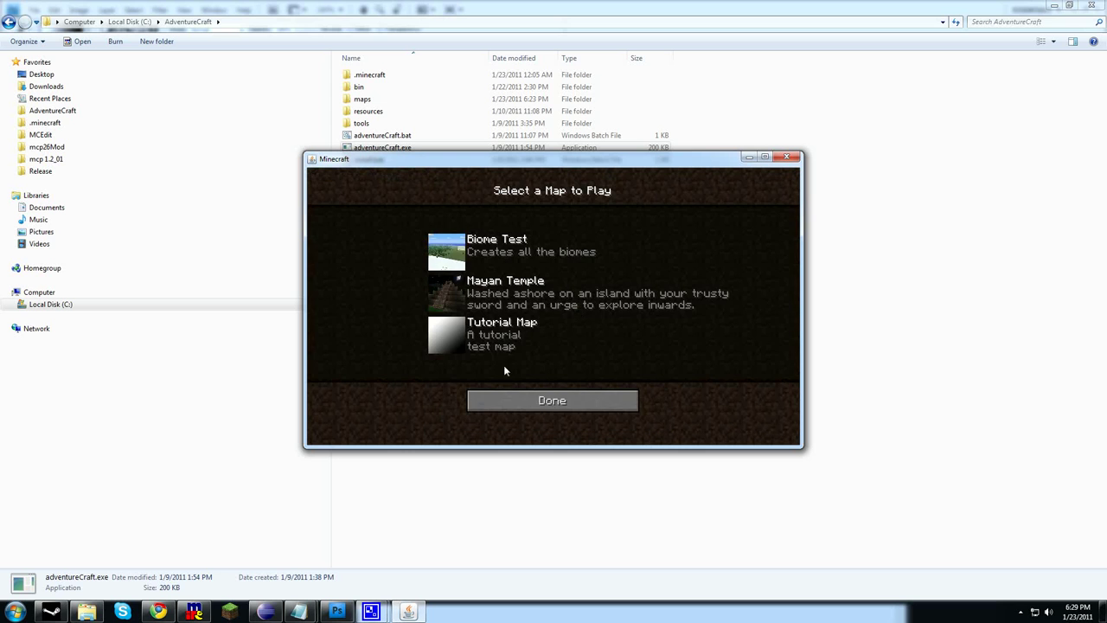
{"action": "left_click", "coordinate": [534, 351]}
{"action": "left_click", "coordinate": [548, 399]}
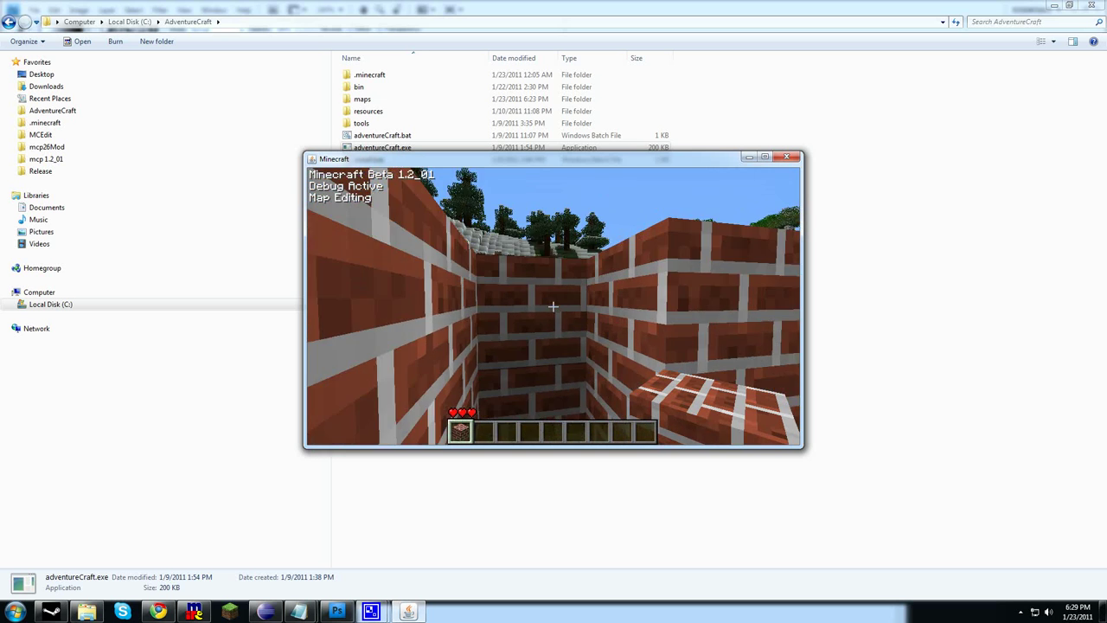
Move out onto the open ice and turn off map editing with the /maped command
{"action": "key", "text": "w"}
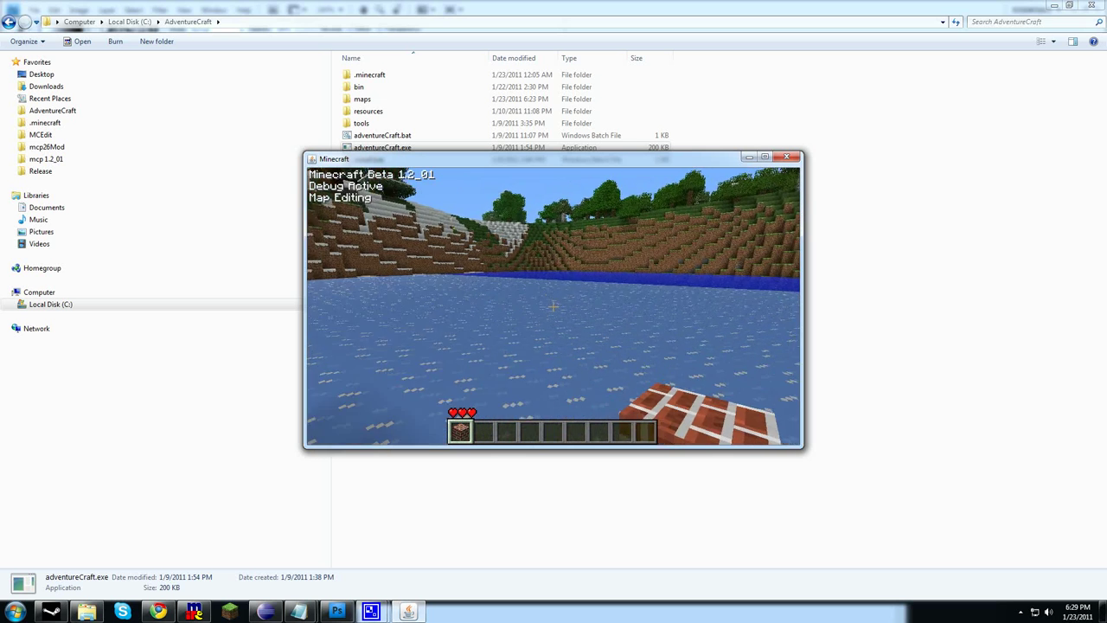
{"action": "key", "text": "t"}
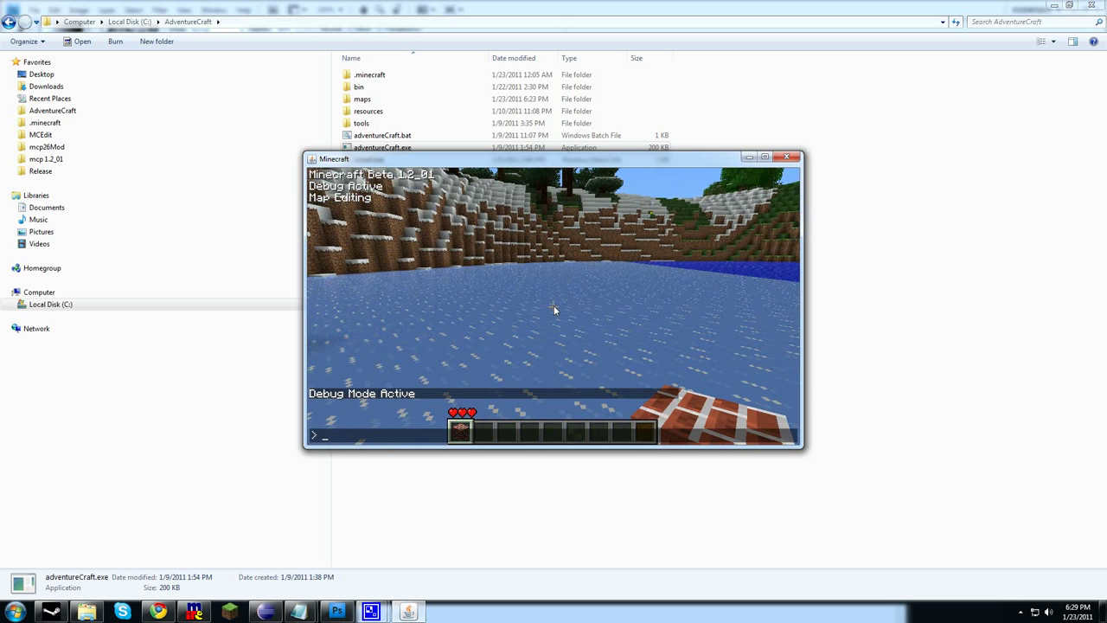
{"action": "type", "text": "/maped"}
{"action": "key", "text": "Return"}
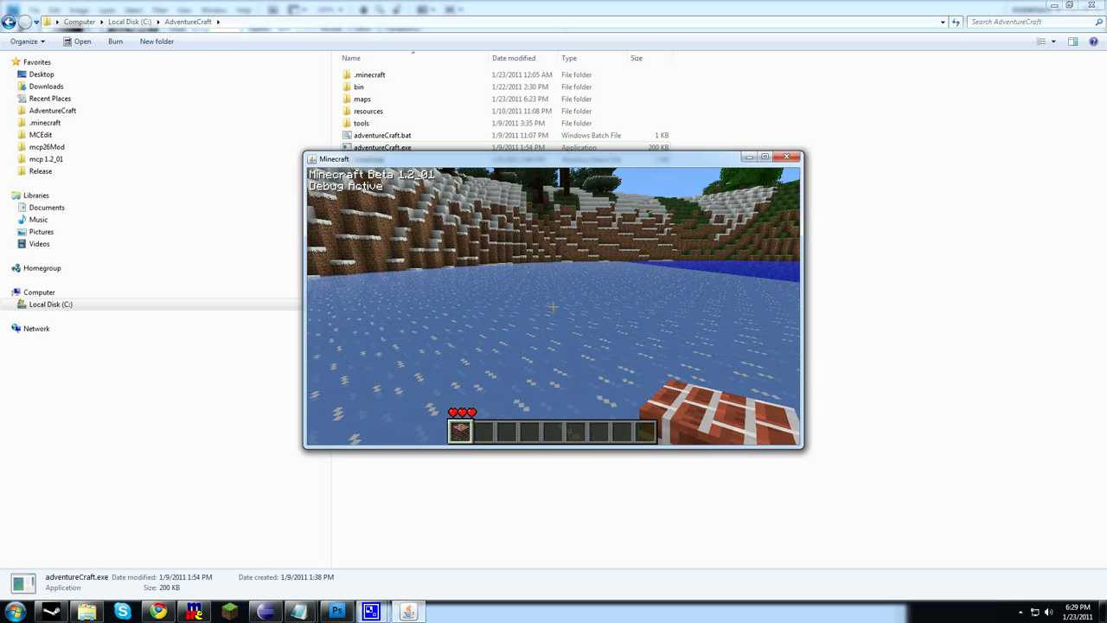
Build a second brick structure on the ice with map editing turned off
{"action": "right_click", "coordinate": [553, 306]}
{"action": "right_click", "coordinate": [552, 306]}
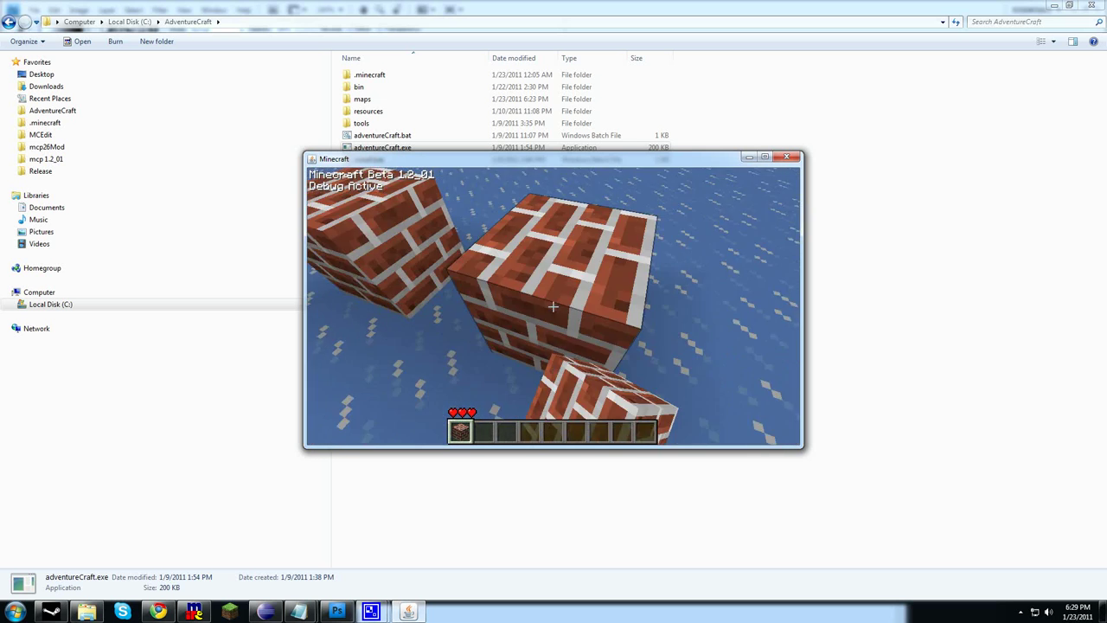
{"action": "right_click", "coordinate": [553, 306]}
{"action": "right_click", "coordinate": [552, 306]}
{"action": "right_click", "coordinate": [553, 306]}
{"action": "right_click", "coordinate": [553, 306]}
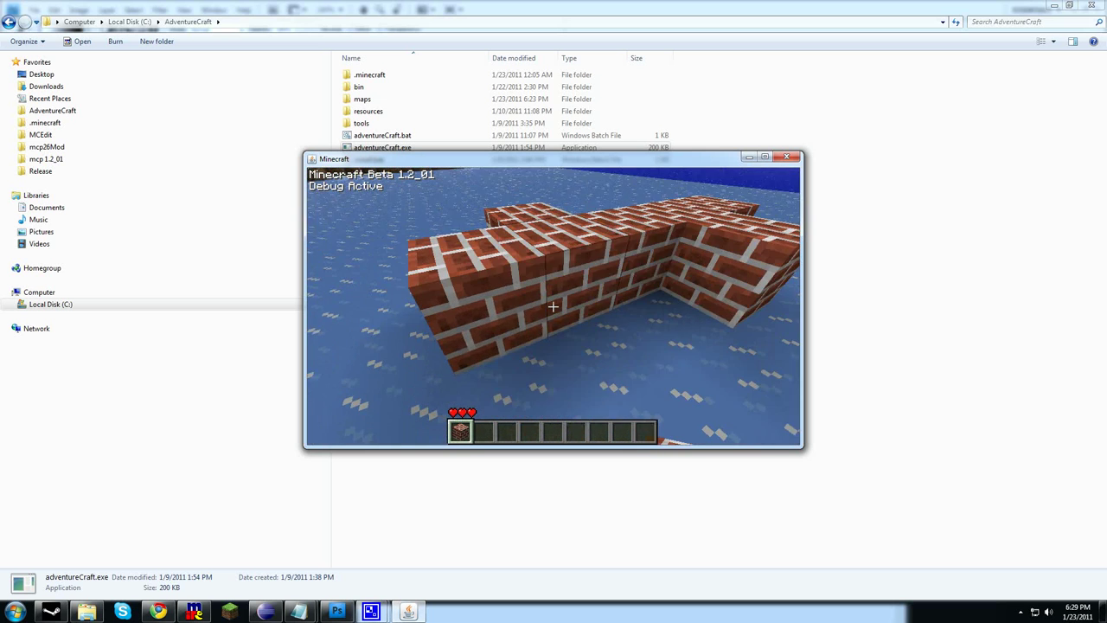
{"action": "right_click", "coordinate": [552, 306]}
{"action": "right_click", "coordinate": [553, 306]}
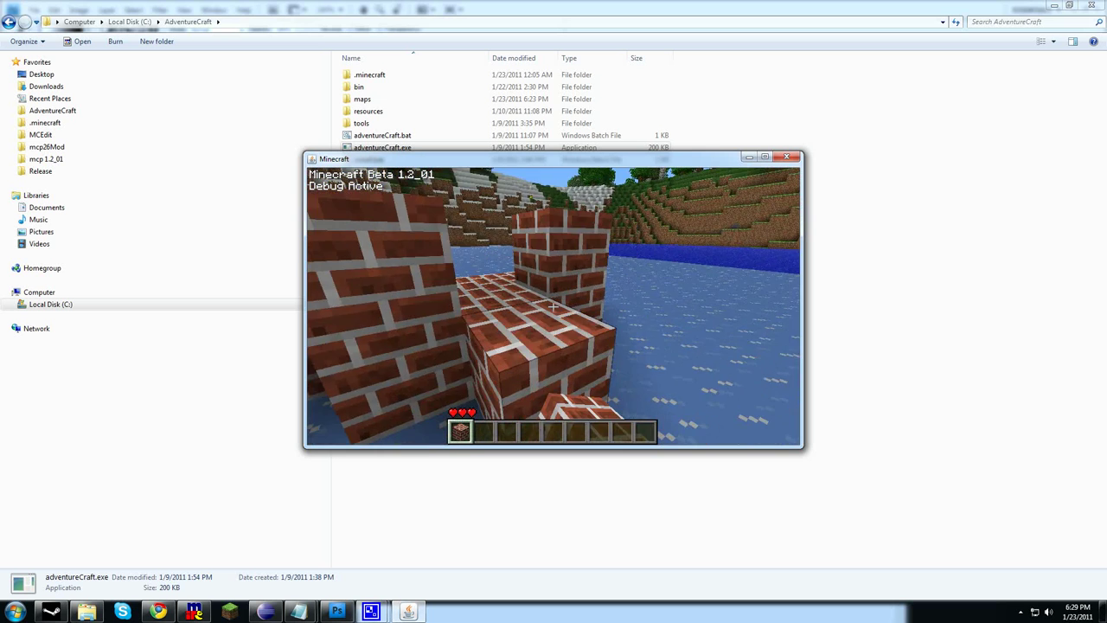
Start another new Tutorial Map world in the empty fifth slot and check which brick structures are on the ice
{"action": "key", "text": "Escape"}
{"action": "left_click", "coordinate": [555, 306]}
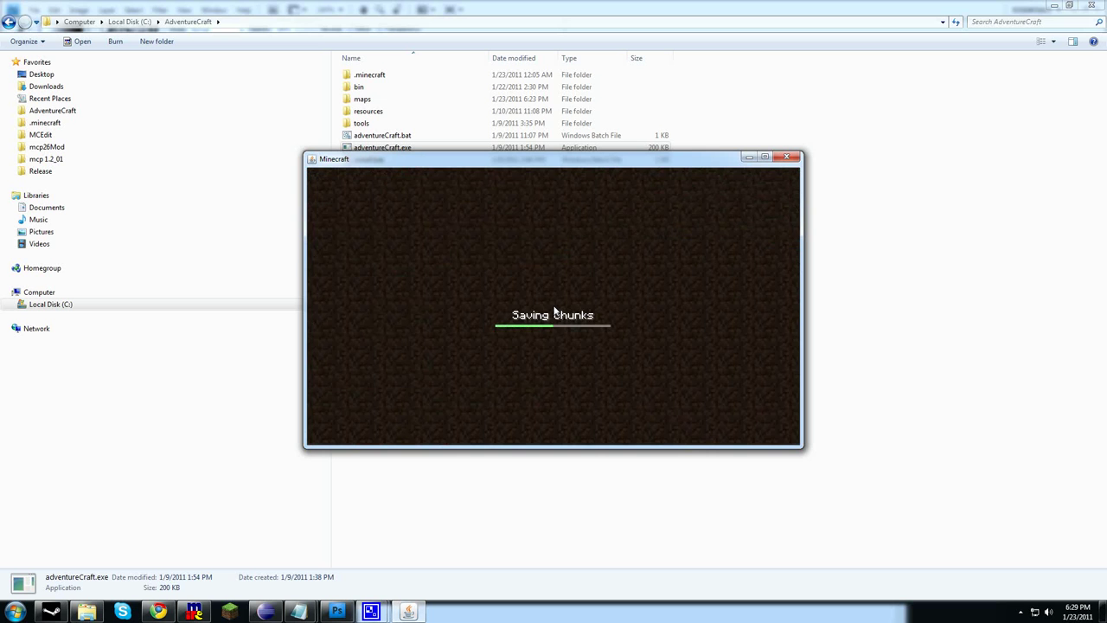
{"action": "left_click", "coordinate": [556, 306]}
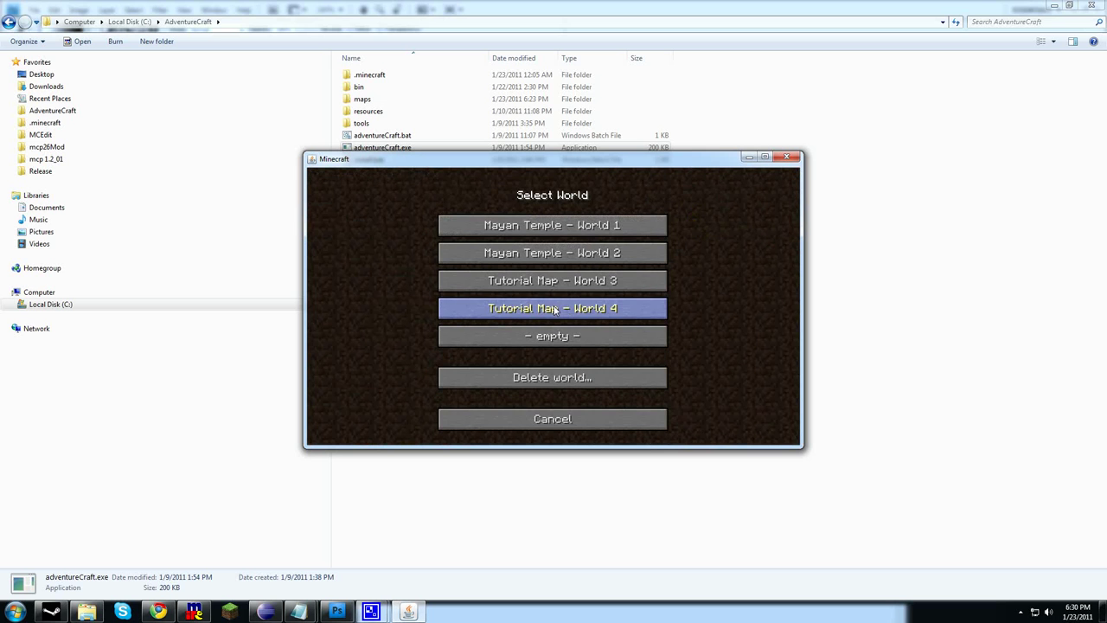
{"action": "left_click", "coordinate": [566, 342]}
{"action": "left_click", "coordinate": [581, 328]}
{"action": "left_click", "coordinate": [584, 399]}
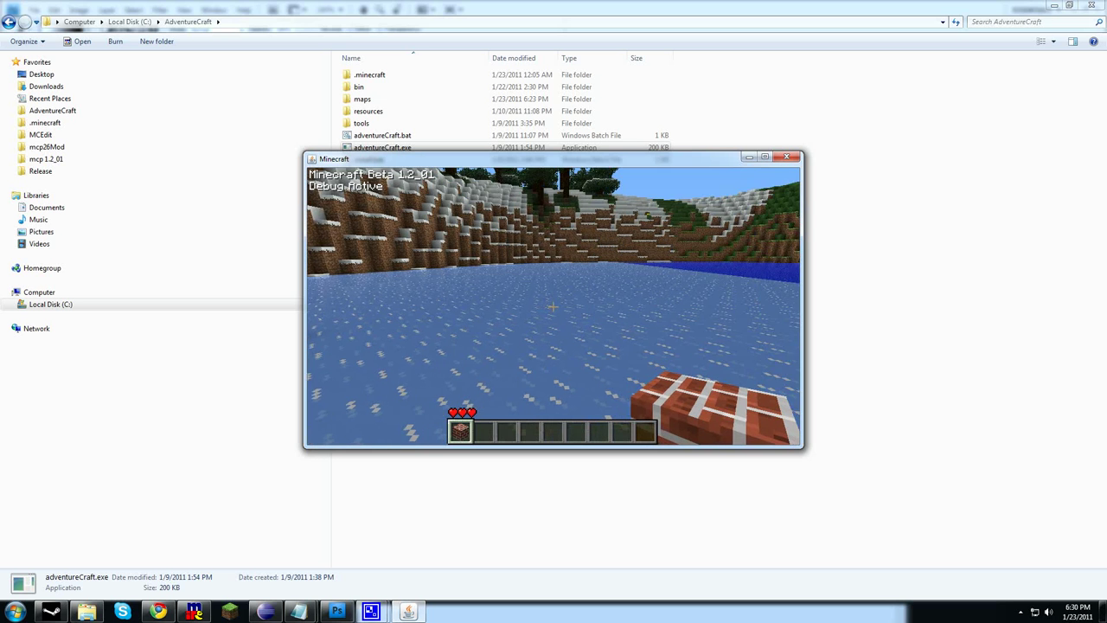
{"action": "key", "text": "w"}
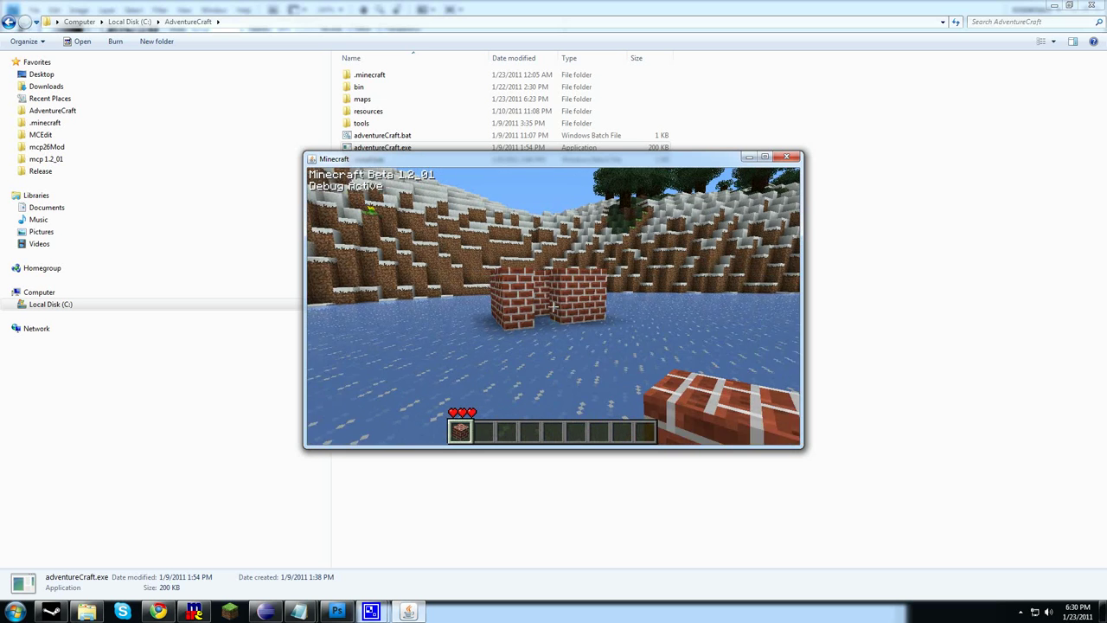
{"action": "key", "text": "w"}
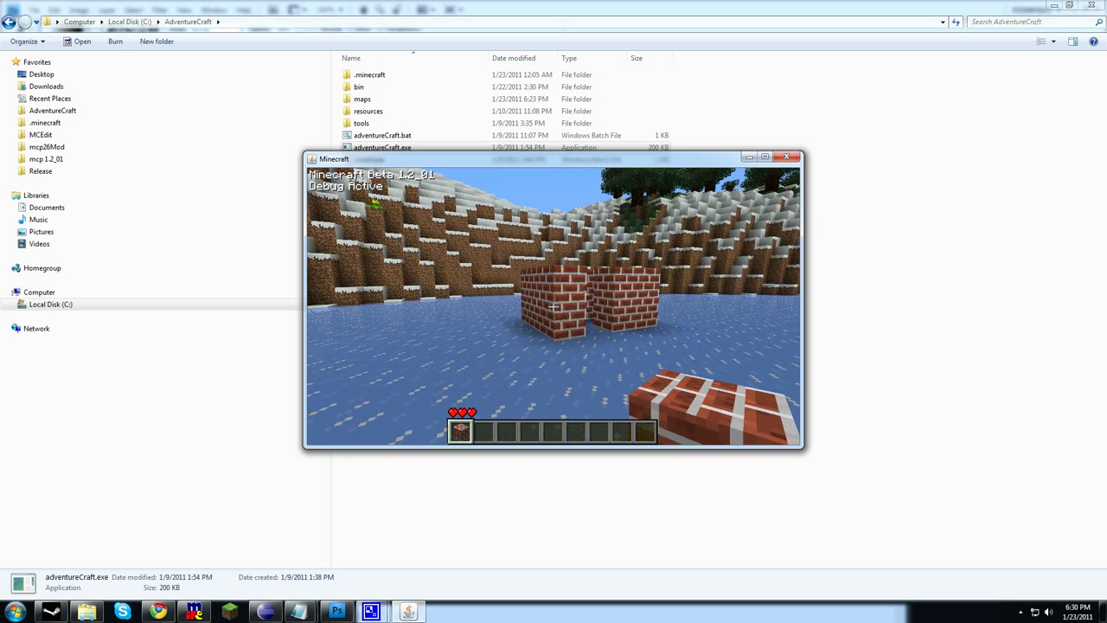